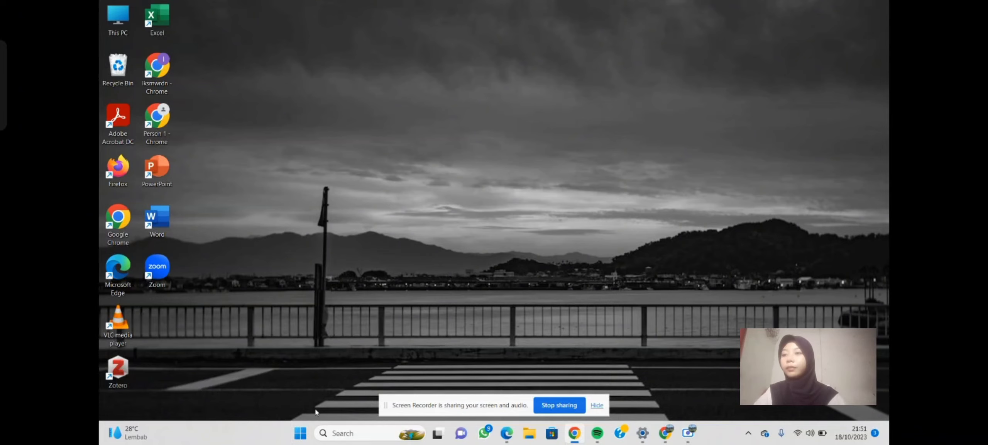
Open Word and look through the recent documents on its start page.
left_click(300, 435)
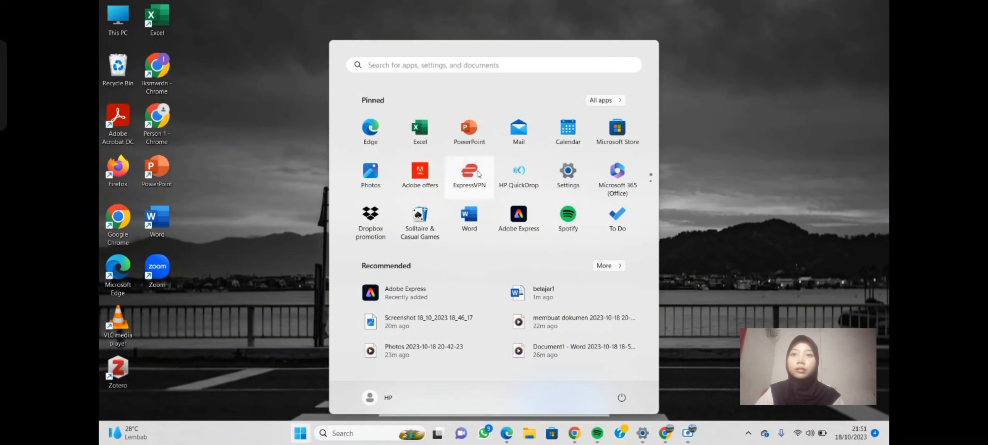
left_click(465, 227)
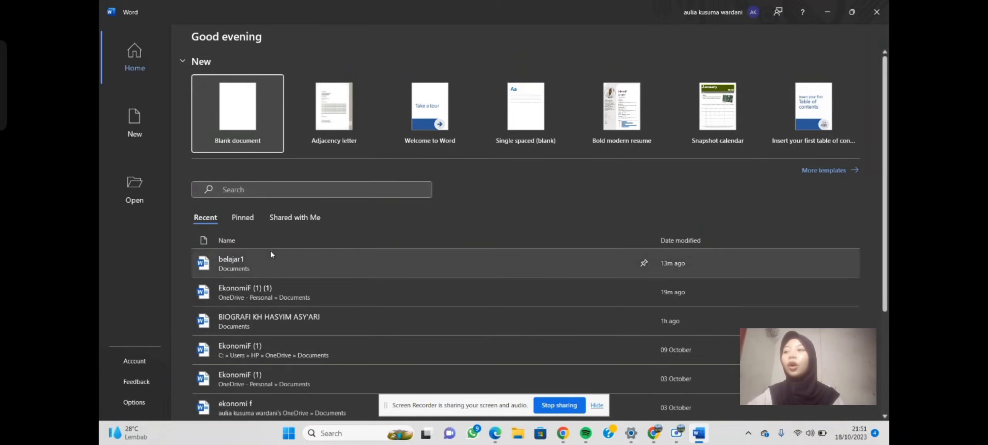
scroll(275, 232, "down", 3)
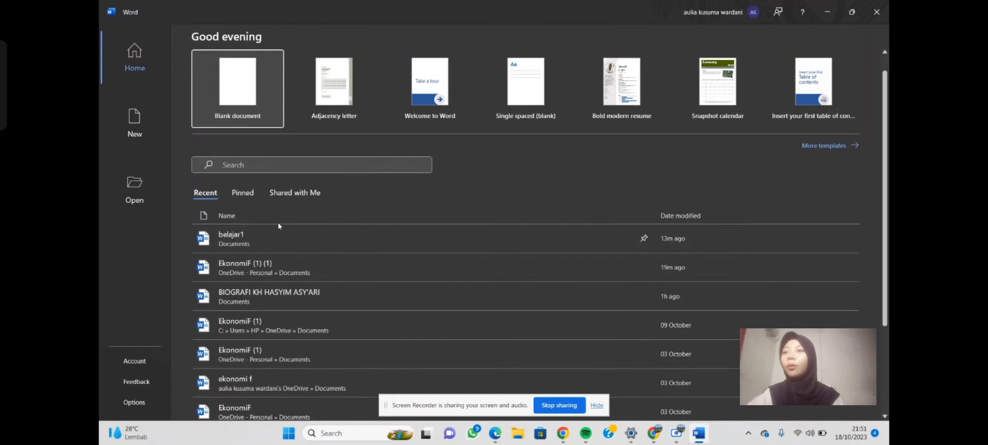
scroll(279, 226, "down", 2)
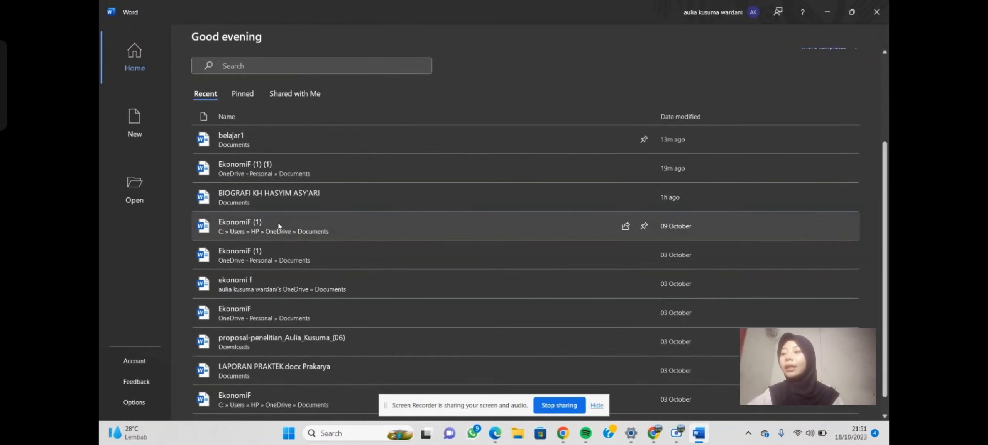
scroll(279, 226, "up", 3)
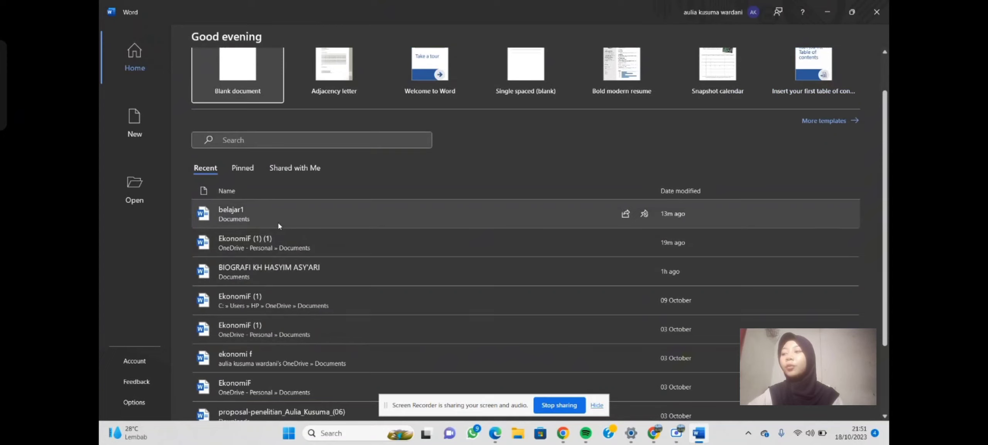
Look through the document templates available for a new document.
left_click(152, 127)
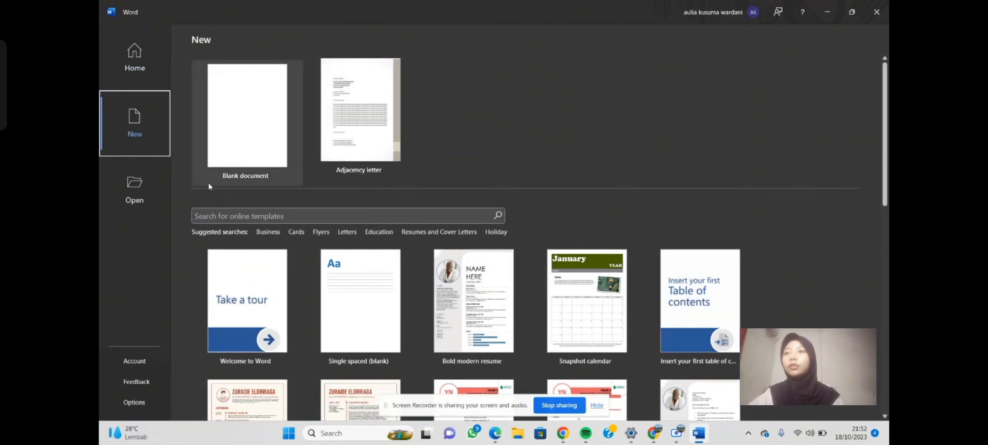
scroll(269, 284, "down", 2)
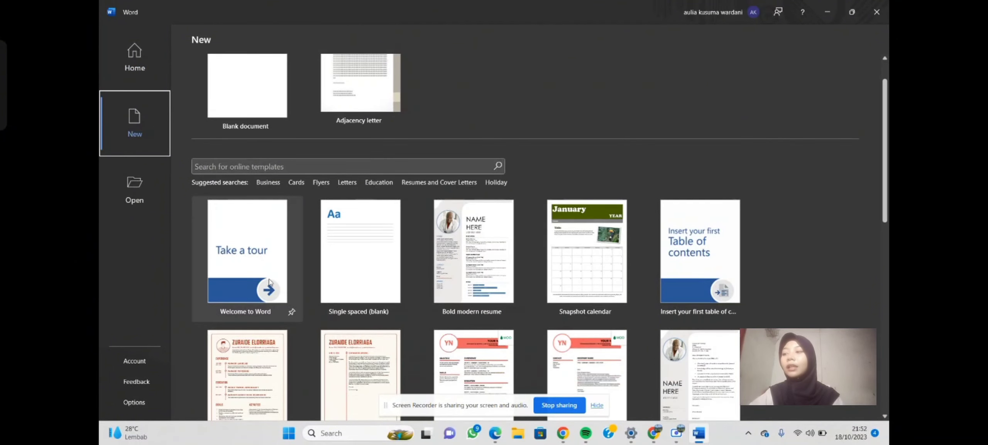
scroll(268, 282, "down", 1)
scroll(269, 282, "down", 2)
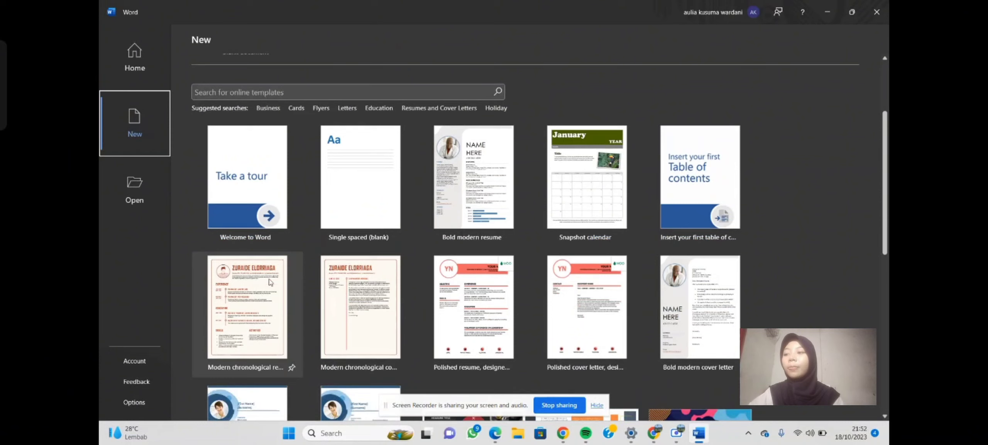
scroll(269, 282, "up", 1)
scroll(269, 282, "up", 3)
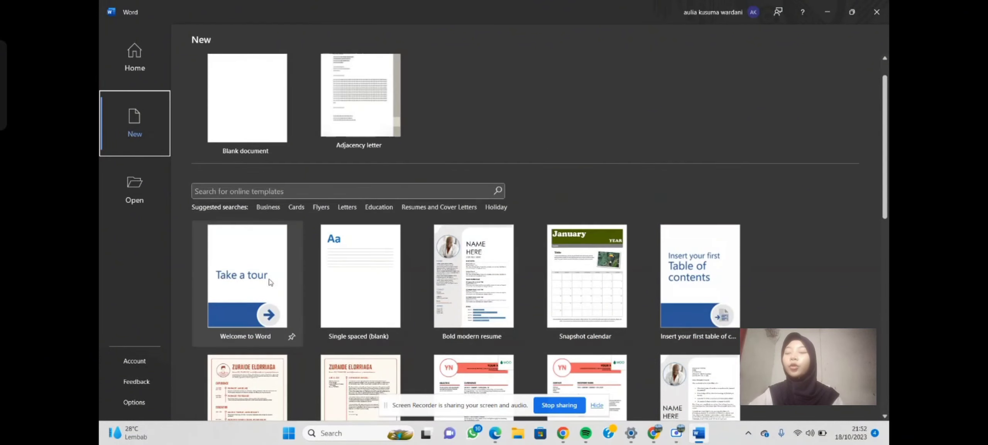
scroll(269, 282, "up", 1)
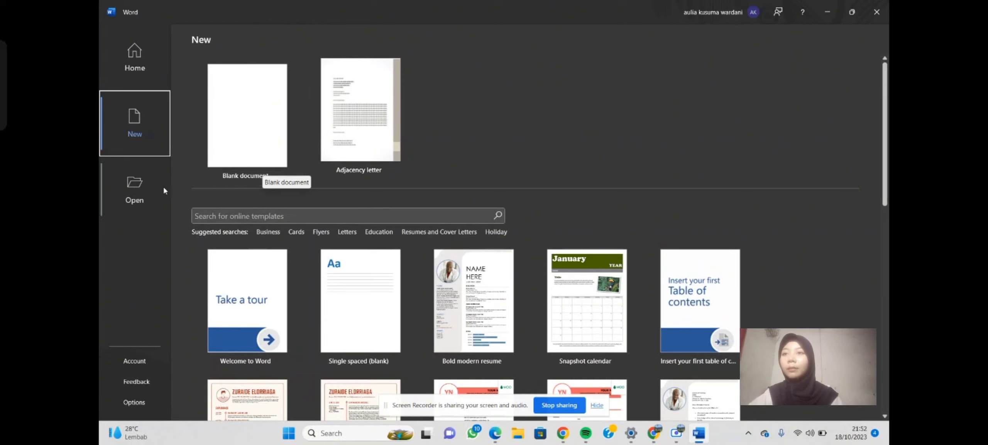
Check the locations for opening existing files, and create a new blank document.
left_click(149, 195)
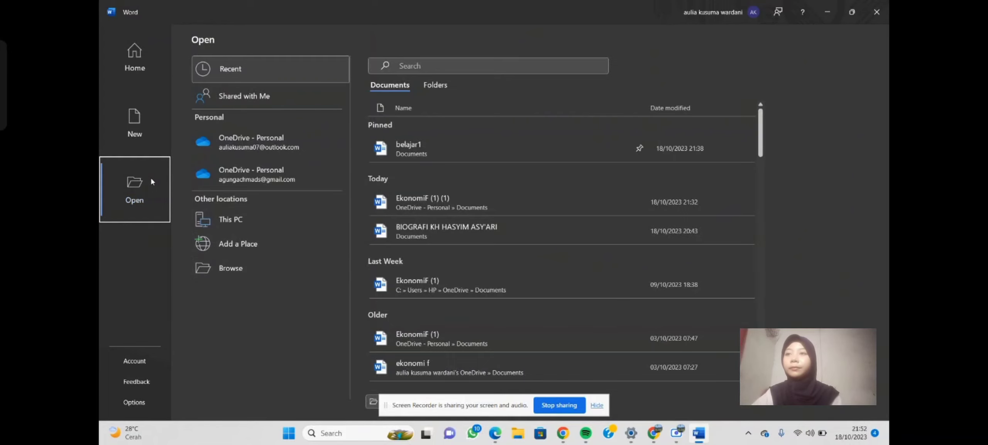
left_click(139, 120)
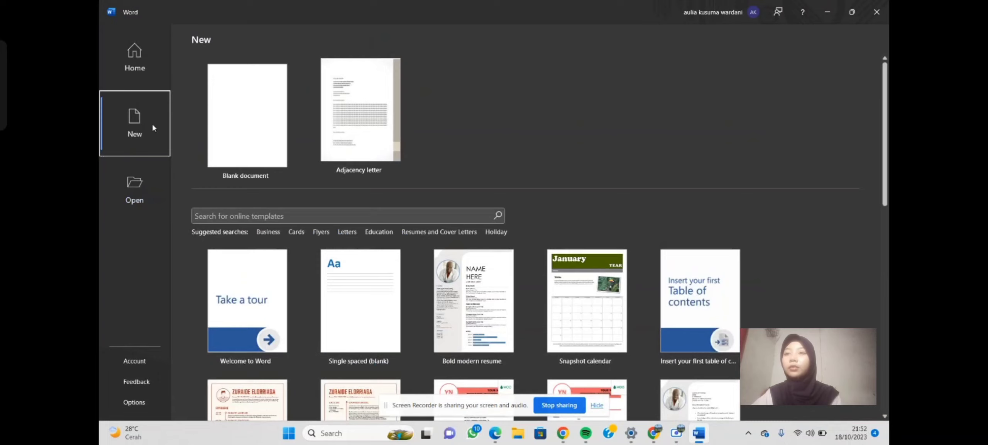
left_click(223, 141)
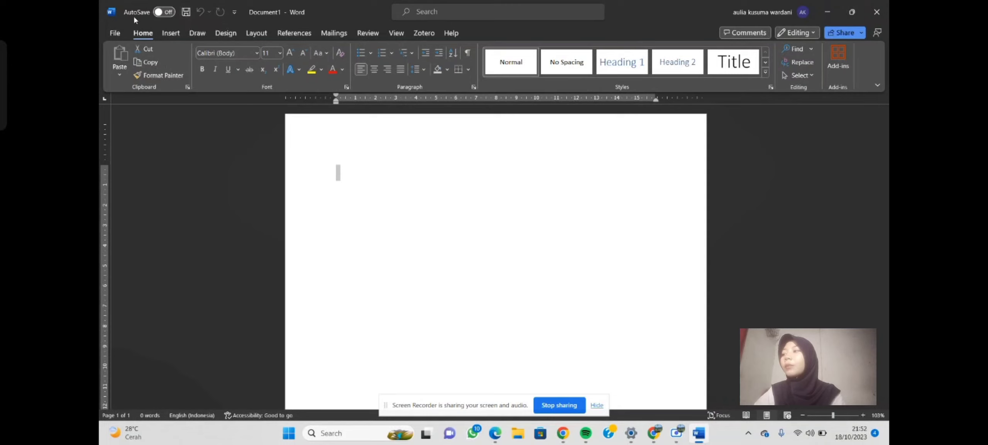
left_click(234, 12)
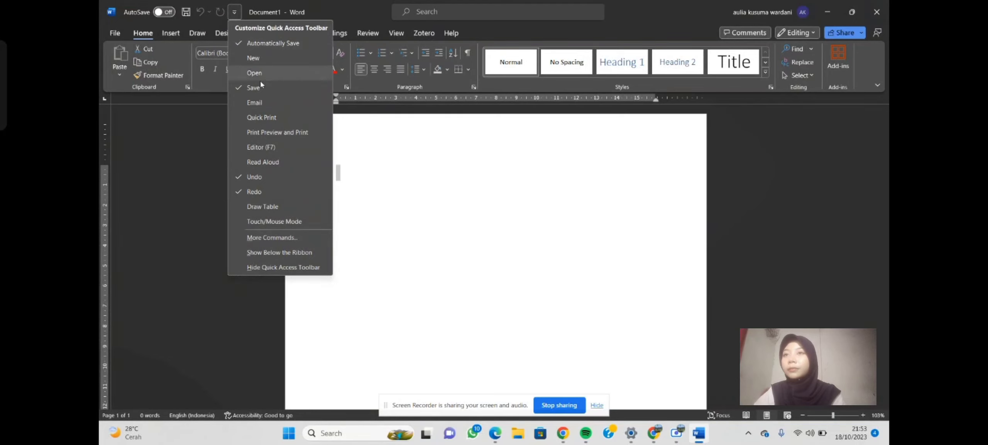
left_click(204, 180)
left_click(119, 75)
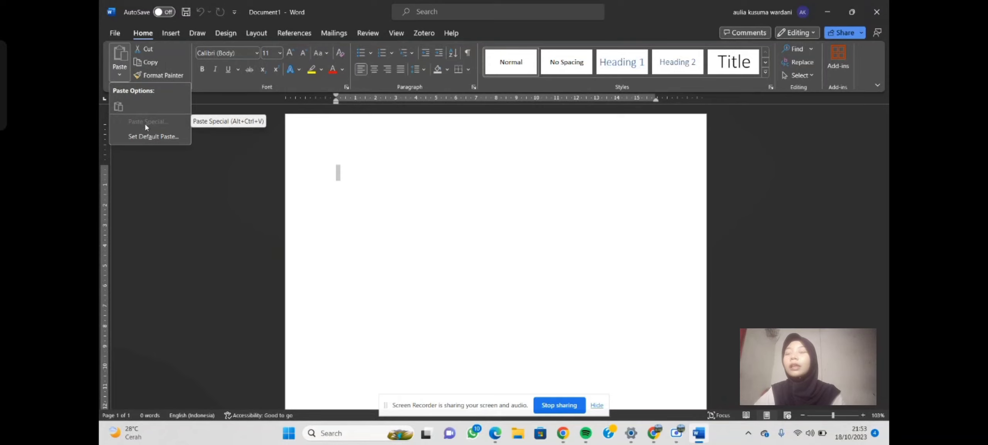
left_click(145, 149)
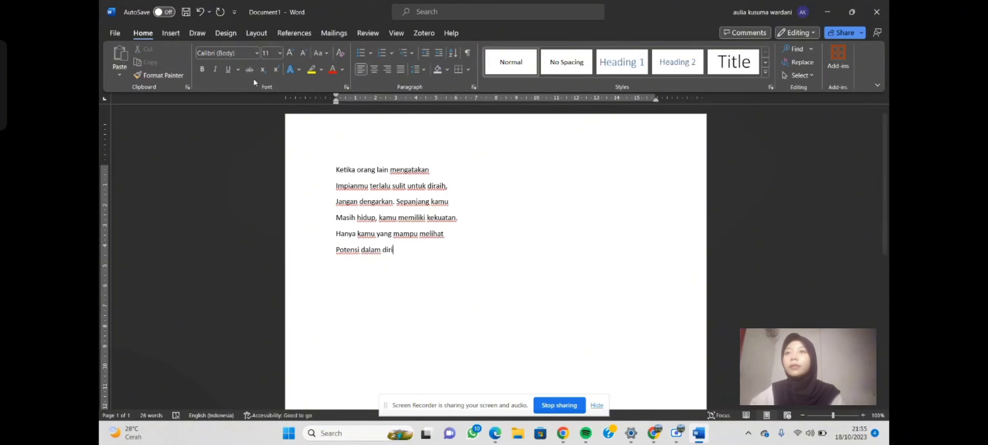
left_click(256, 52)
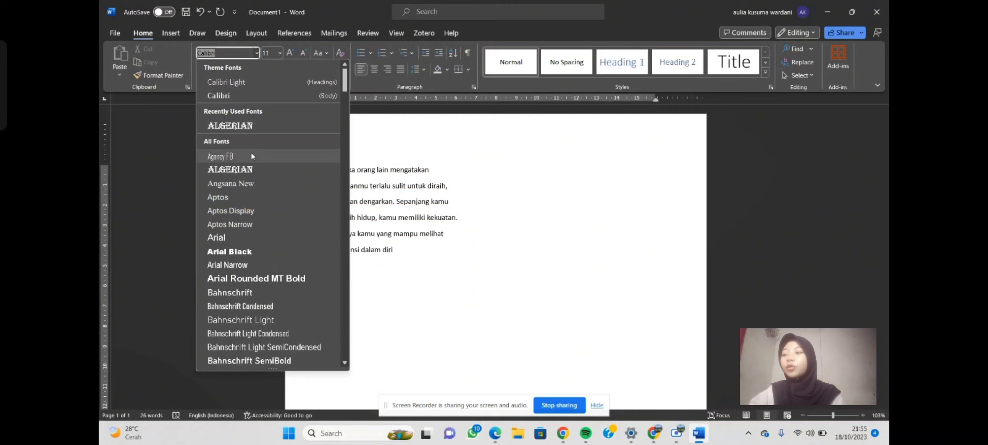
scroll(253, 211, "down", 2)
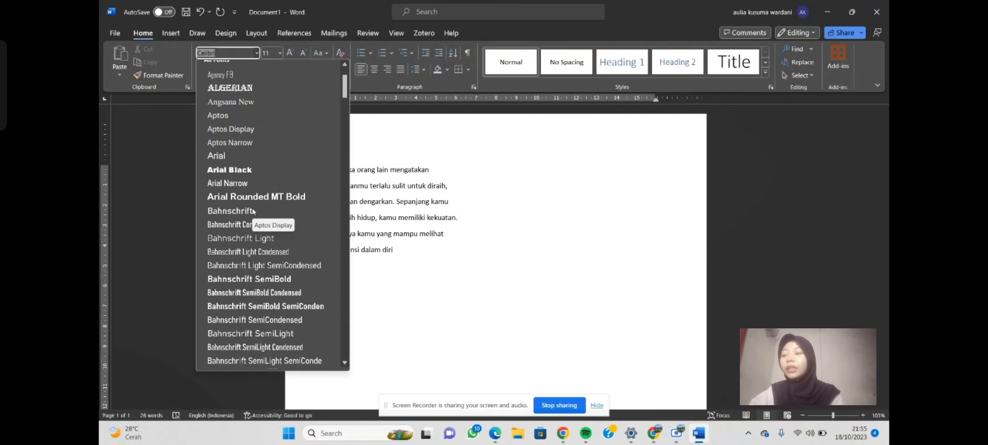
scroll(262, 243, "down", 3)
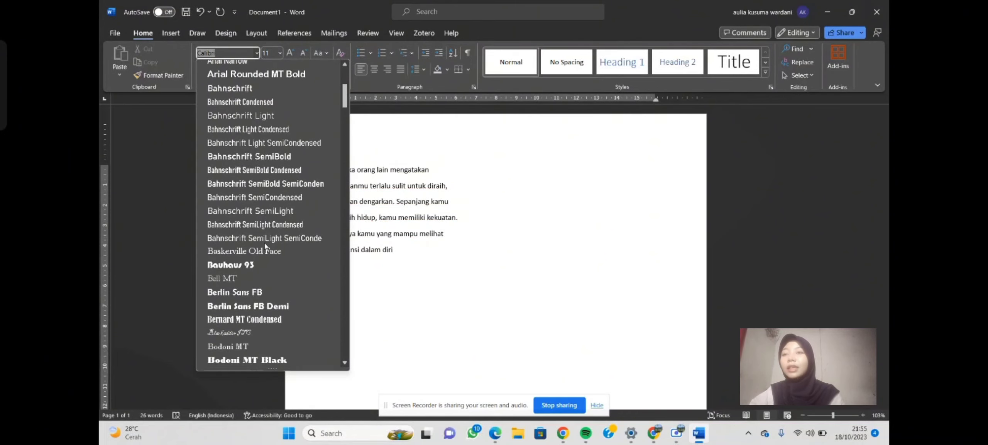
scroll(265, 245, "down", 1)
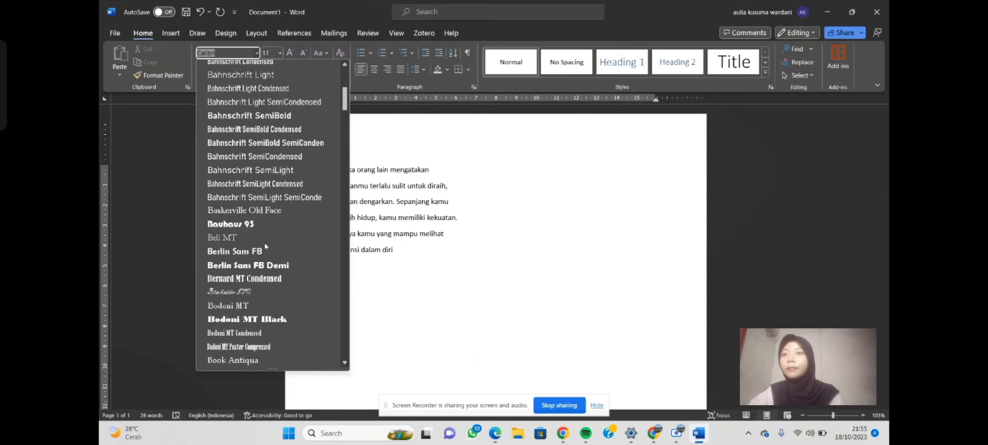
left_click(383, 305)
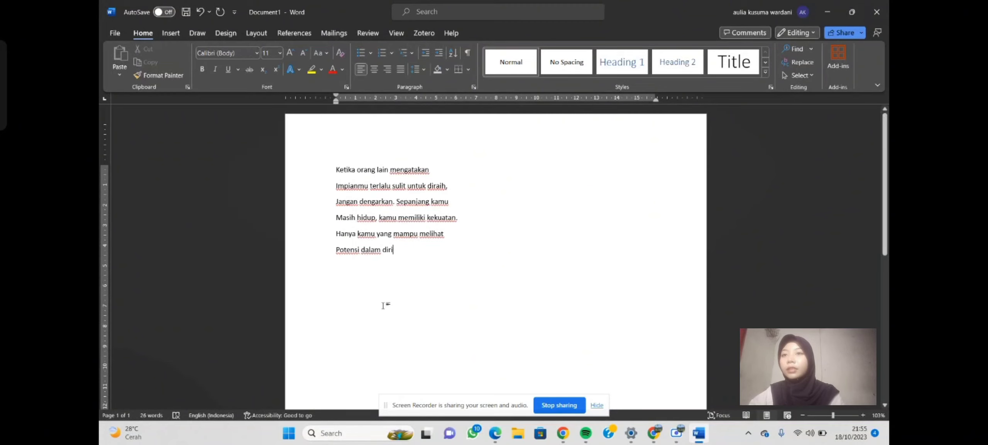
Format the first line, "Ketika orang lain mengatakan", in Bernard MT Condensed at size 16.
left_click_drag(334, 168, 409, 169)
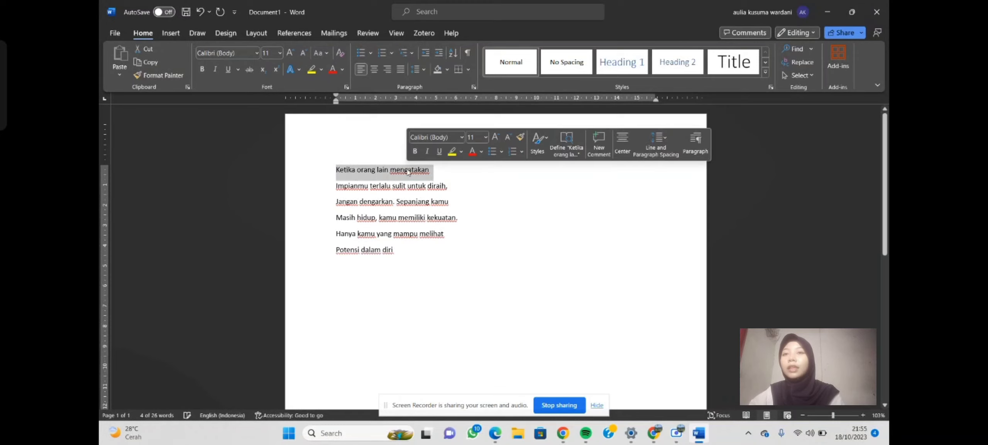
left_click(462, 138)
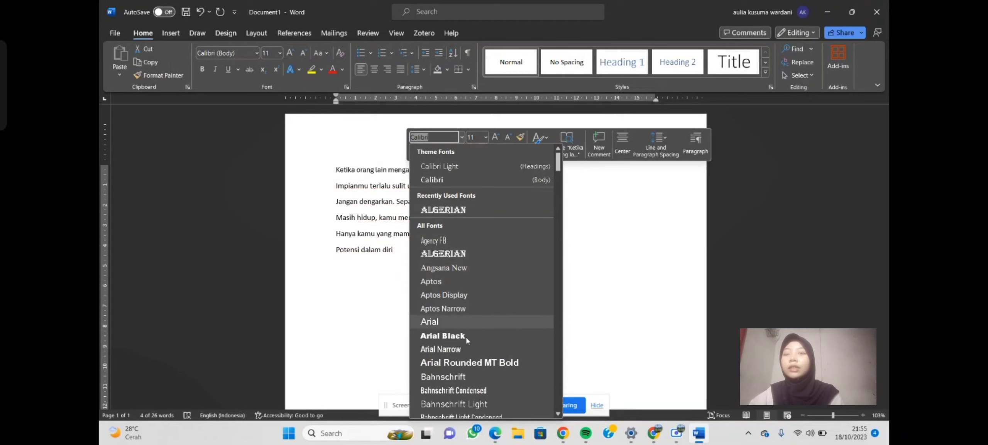
scroll(466, 337, "down", 3)
scroll(466, 337, "down", 3)
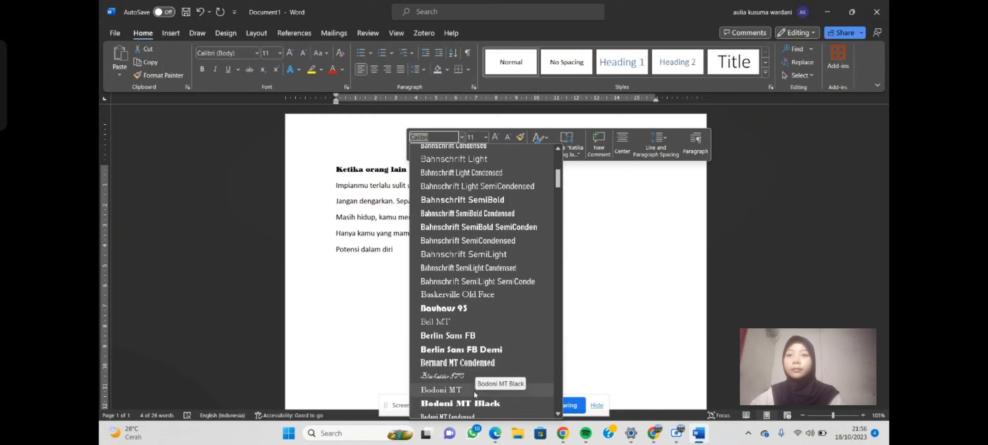
left_click(473, 366)
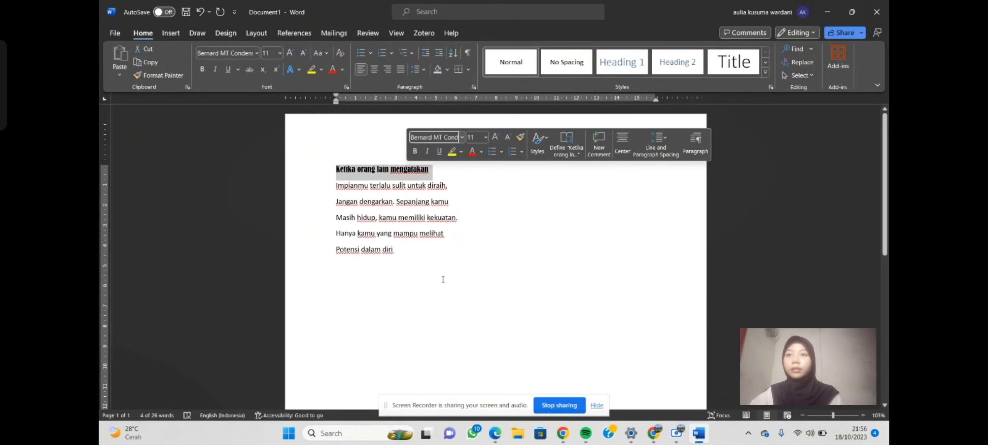
left_click(279, 54)
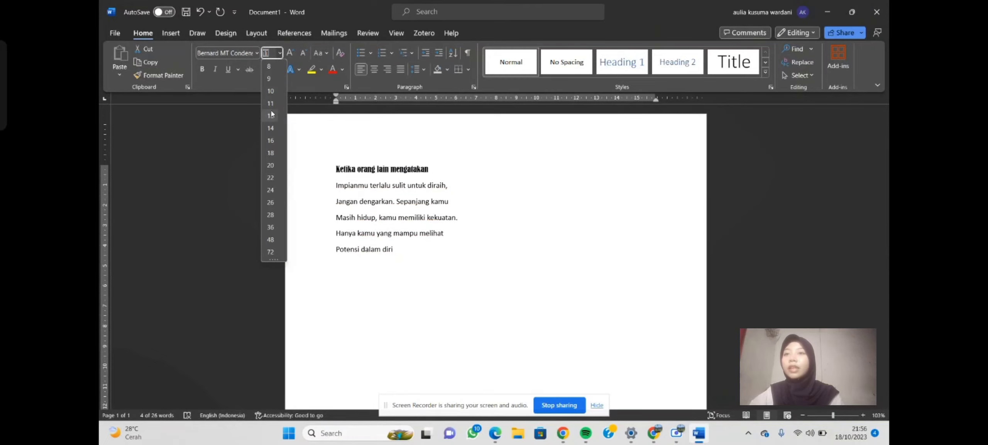
left_click(272, 140)
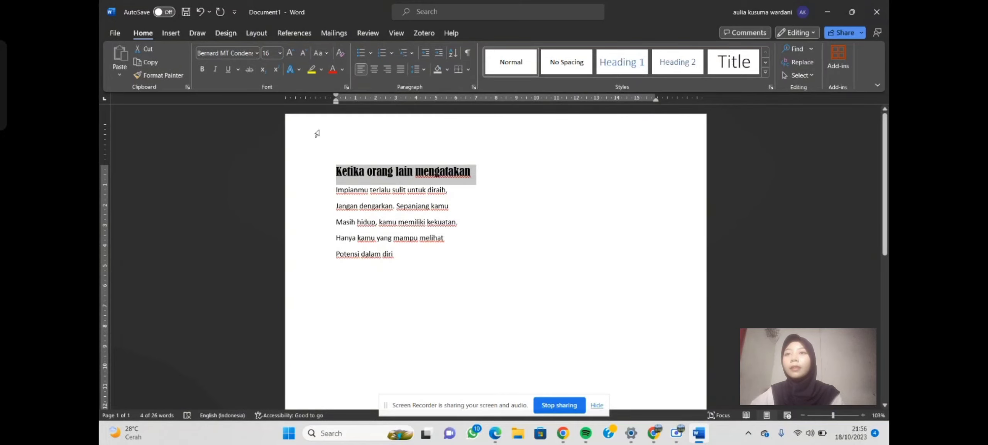
left_click(348, 182)
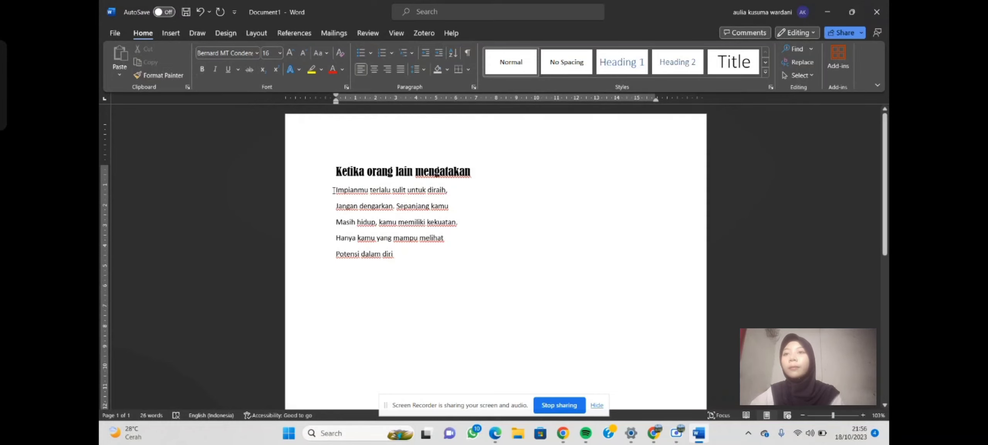
Make the second line, "Impianmu terlalu sulit untuk diraih,", bold.
left_click_drag(336, 189, 456, 191)
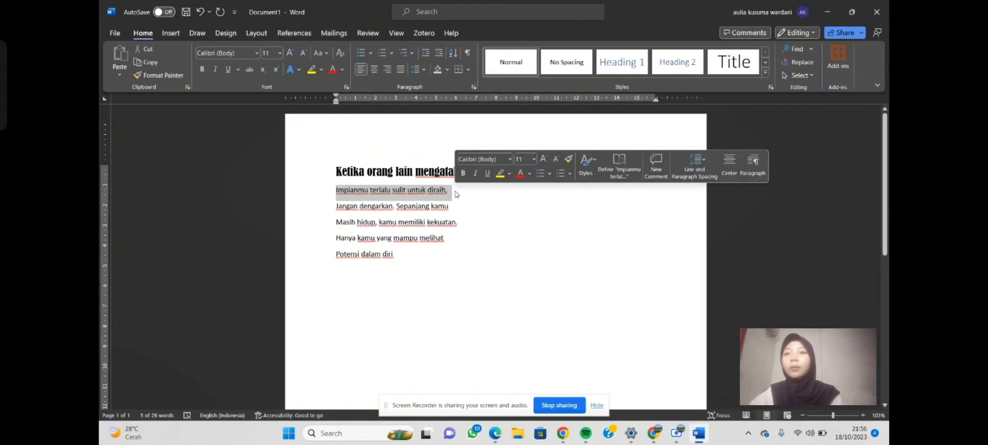
left_click(463, 173)
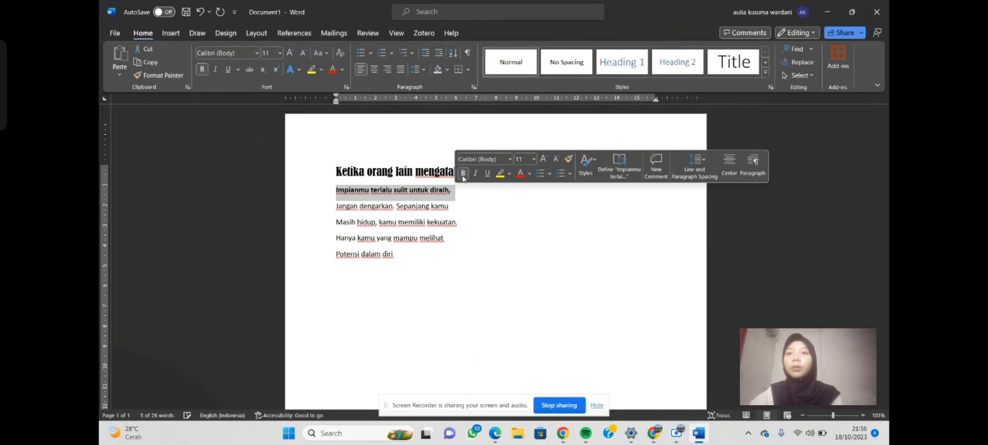
left_click(434, 171)
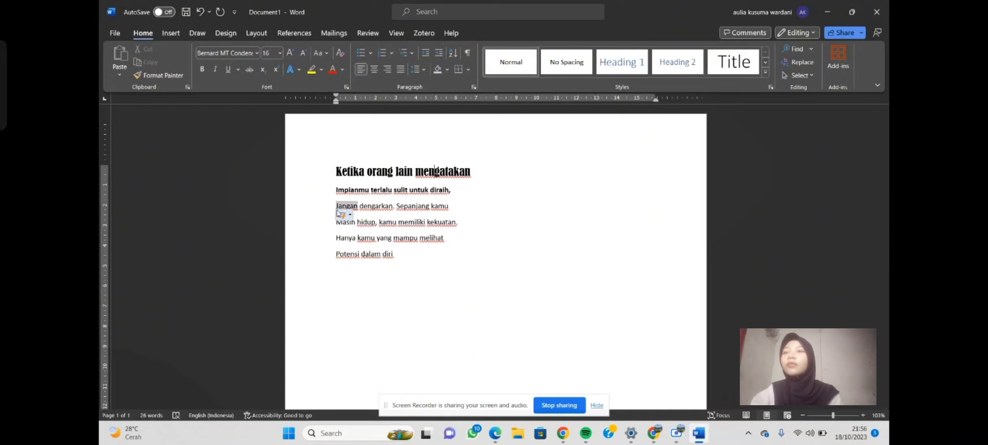
Italicize the third line, "Jangan dengarkan. Sepanjang kamu".
left_click_drag(335, 207, 456, 209)
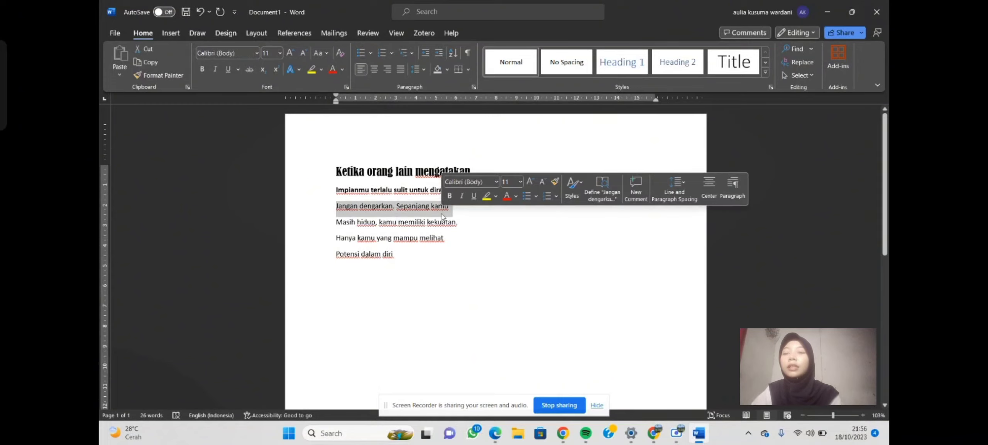
left_click(462, 197)
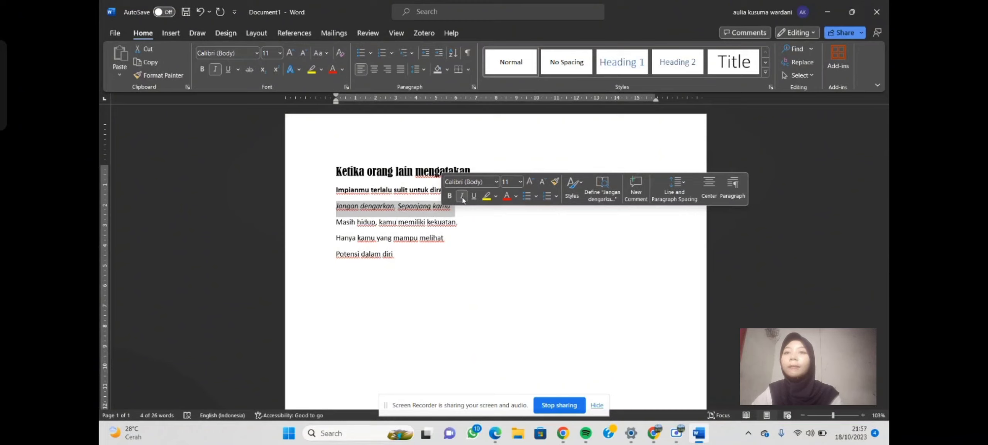
left_click(471, 219)
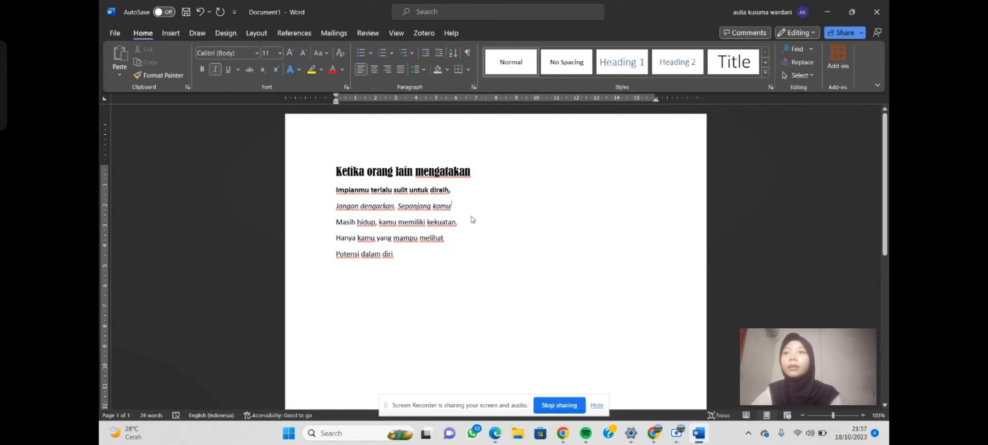
left_click(461, 210)
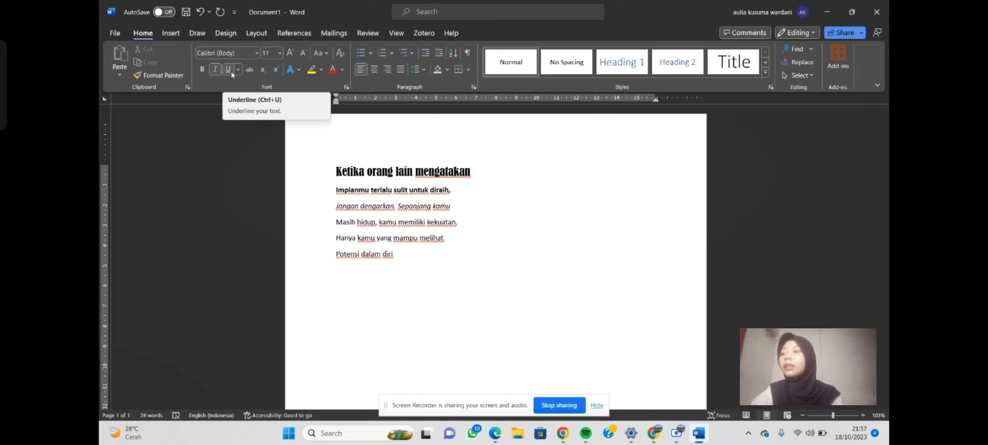
Underline the fourth line, "Masih hidup, kamu memiliki kekuatan".
left_click(324, 172)
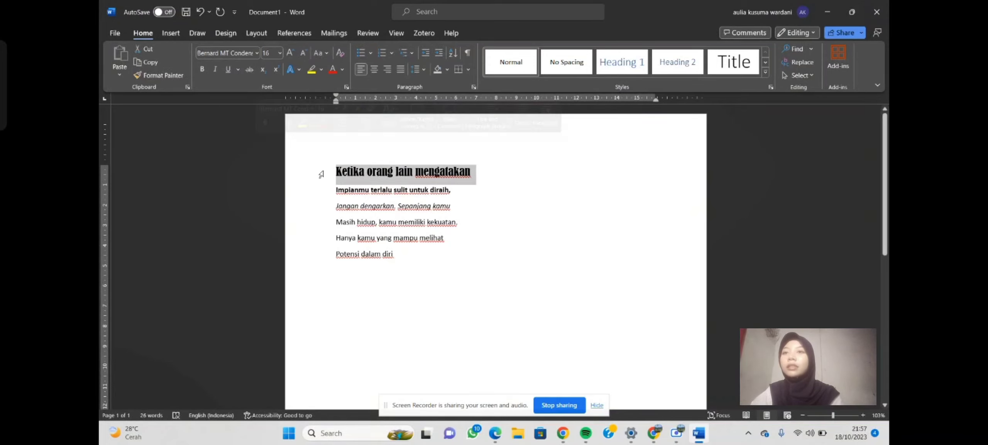
left_click_drag(338, 222, 457, 222)
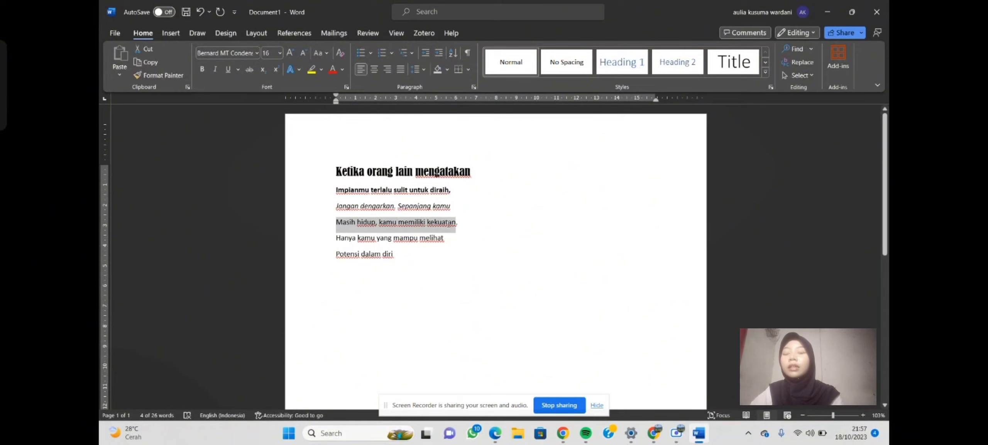
left_click(479, 208)
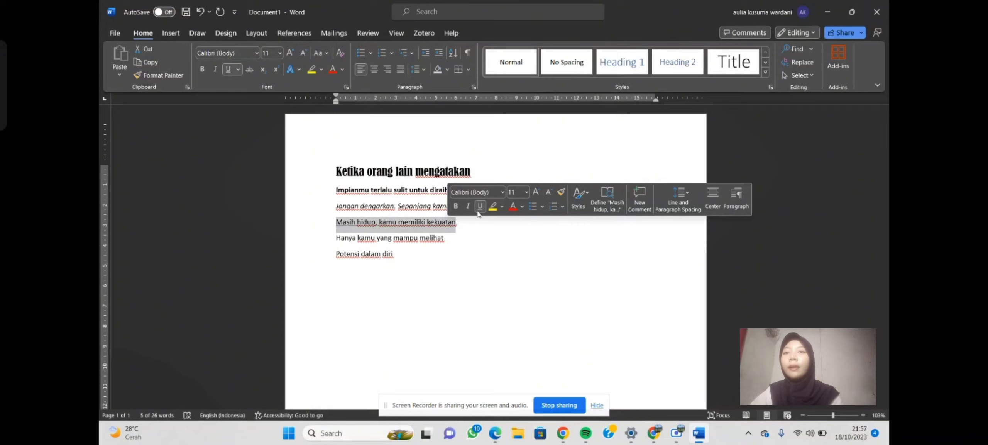
left_click(482, 236)
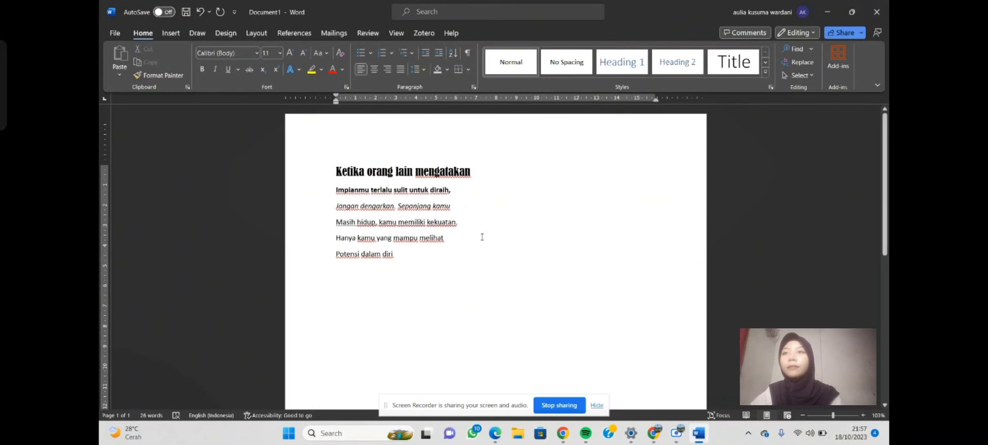
Apply strikethrough to the second line, "Impianmu terlalu sulit untuk diraih,".
triple_click(382, 193)
left_click(373, 190)
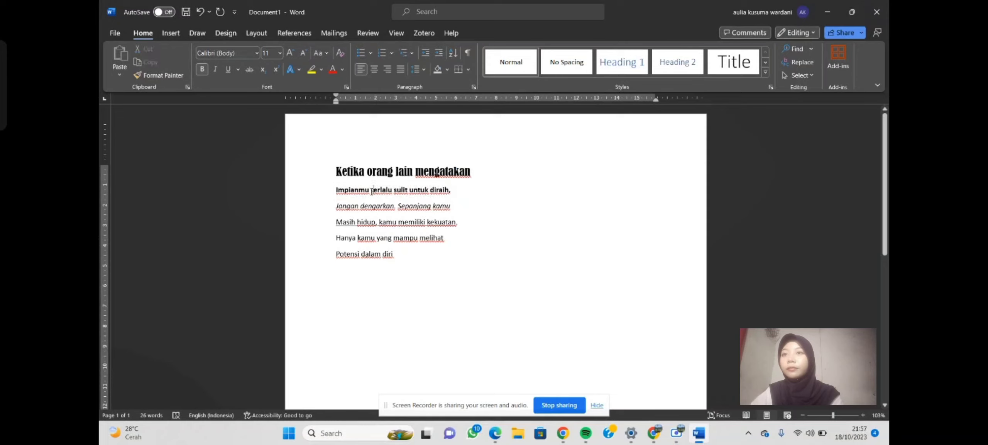
left_click_drag(336, 190, 450, 189)
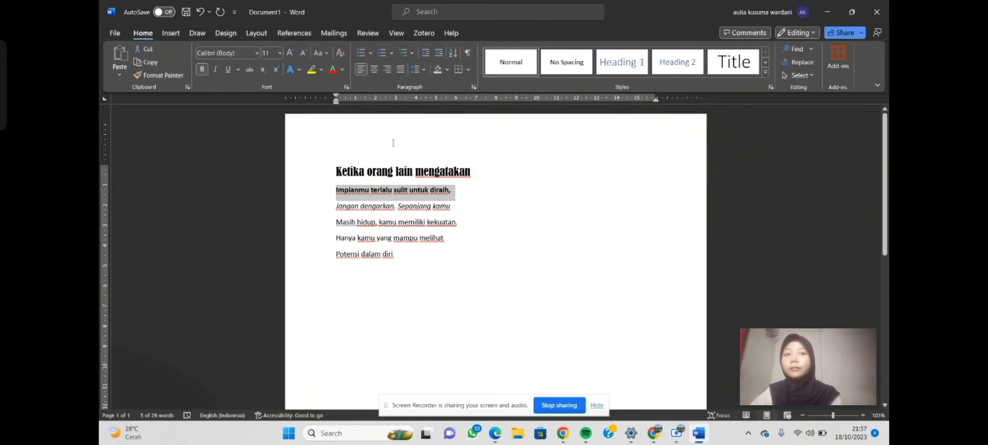
left_click(428, 193)
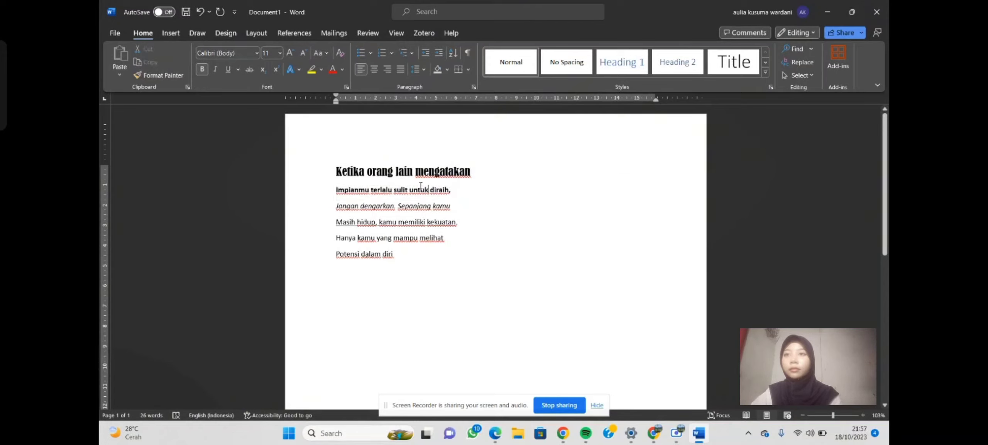
left_click(250, 70)
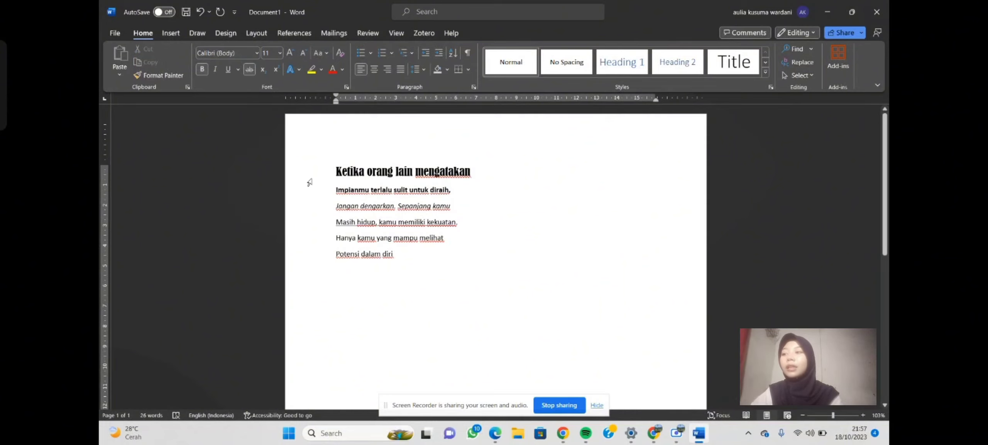
left_click_drag(336, 191, 456, 197)
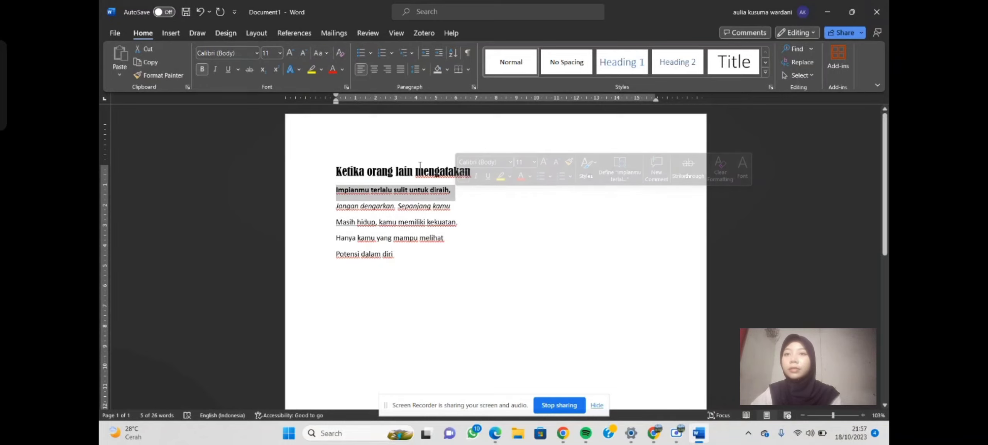
left_click(250, 69)
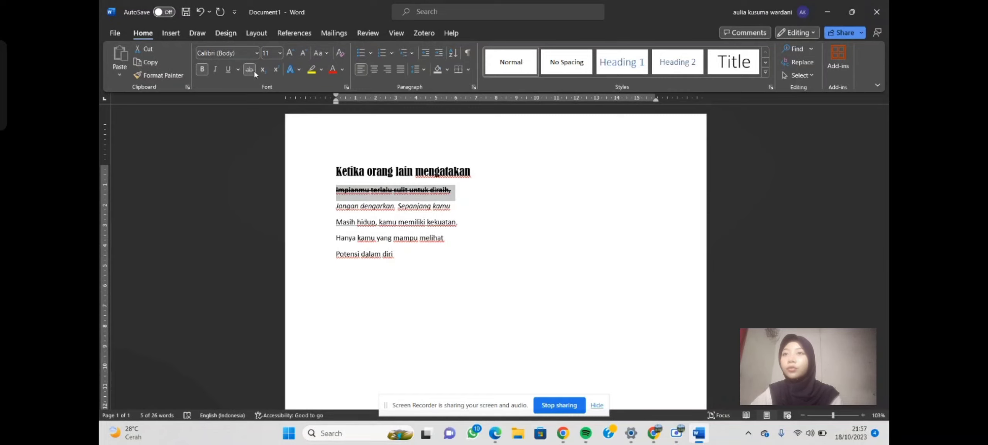
left_click(297, 145)
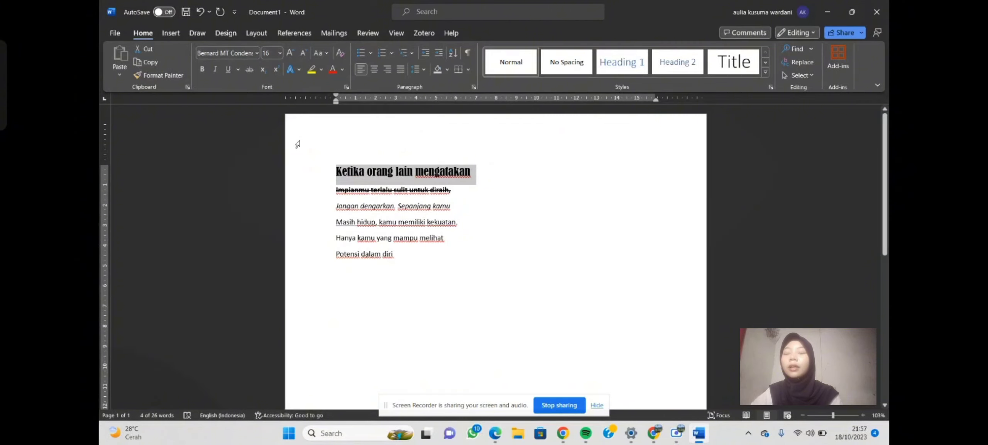
Add a new line reading "234 5" below "Potensi dalam diri".
left_click(402, 260)
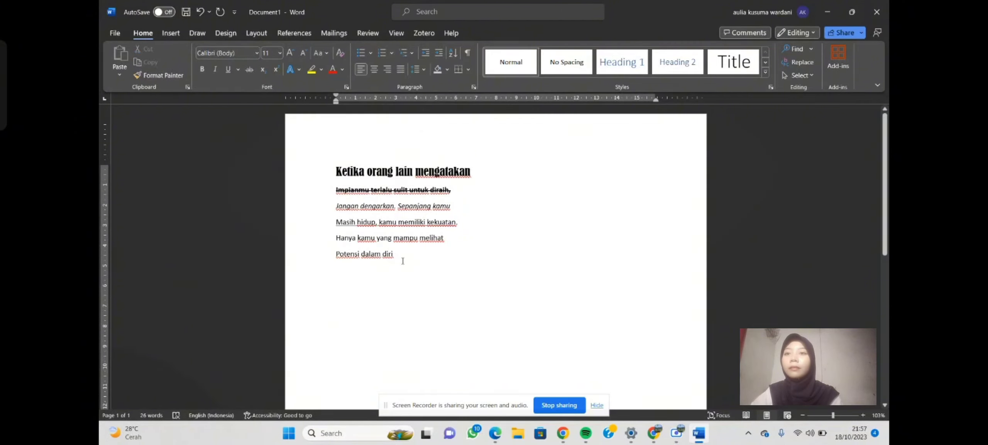
key("Return")
type("234")
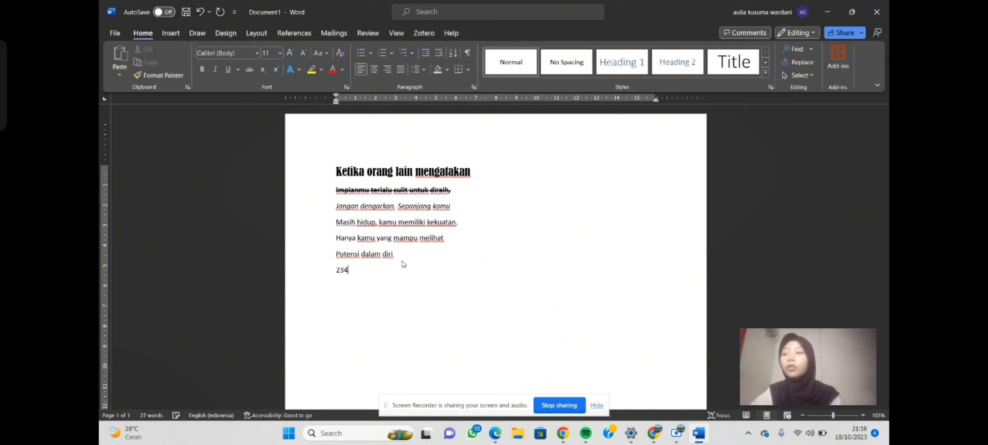
type(" 5")
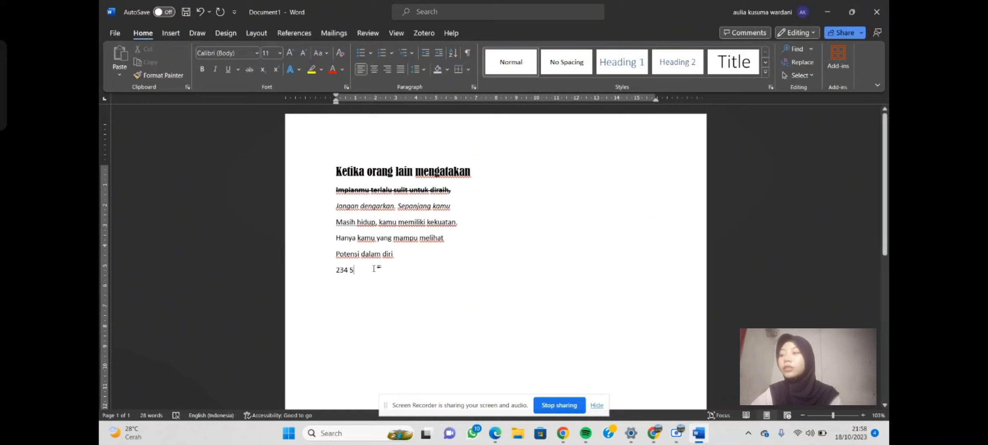
Format the 5 after 234 as subscript, and switch it to superscript.
double_click(352, 268)
left_click(348, 269)
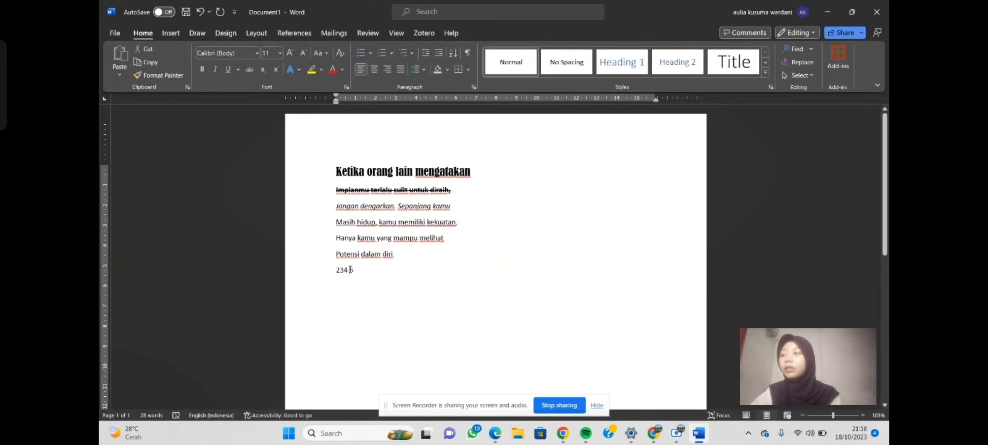
triple_click(354, 271)
left_click(353, 271)
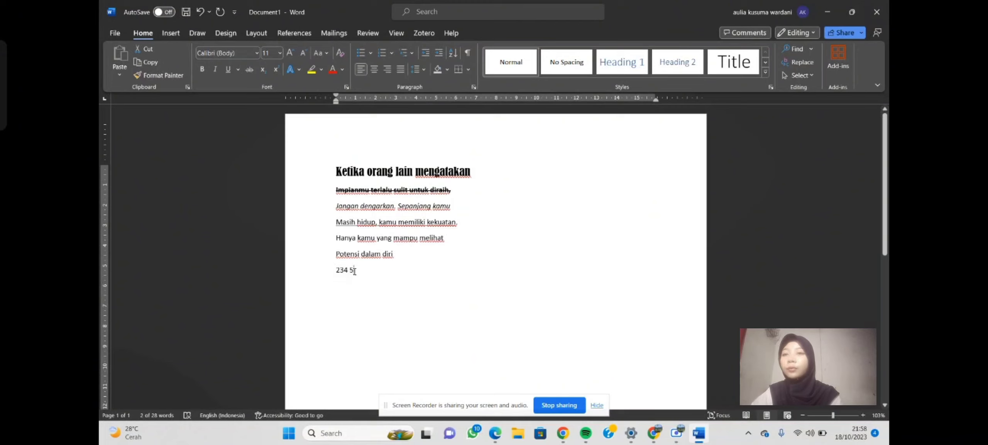
double_click(351, 270)
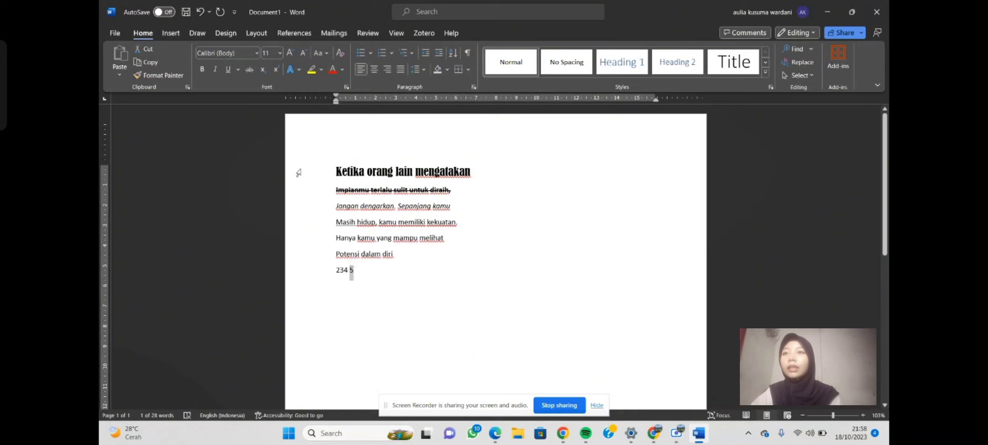
left_click(262, 70)
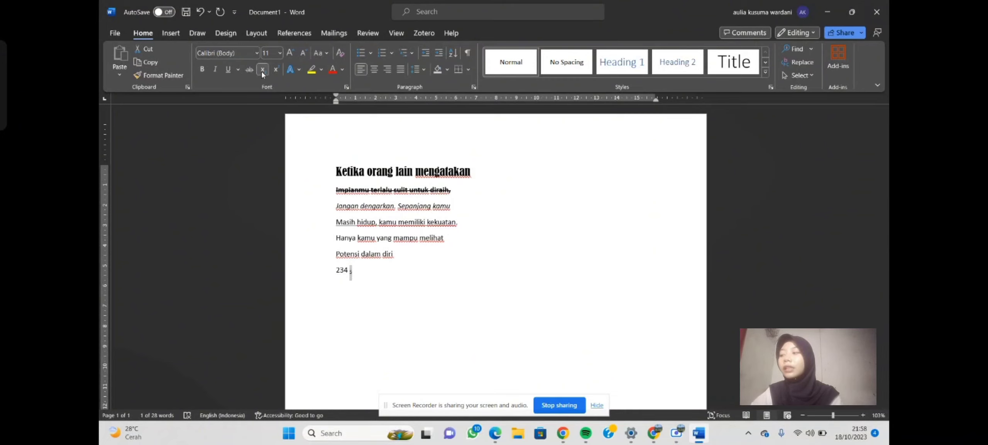
left_click(276, 70)
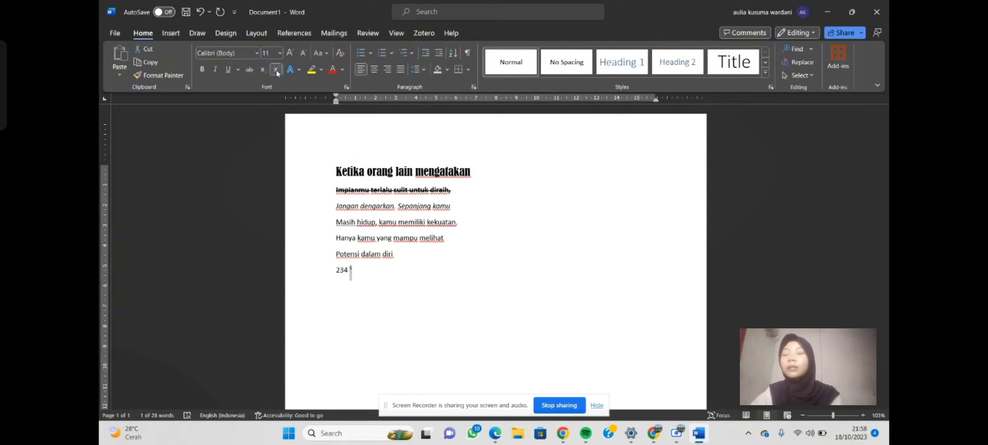
left_click(448, 271)
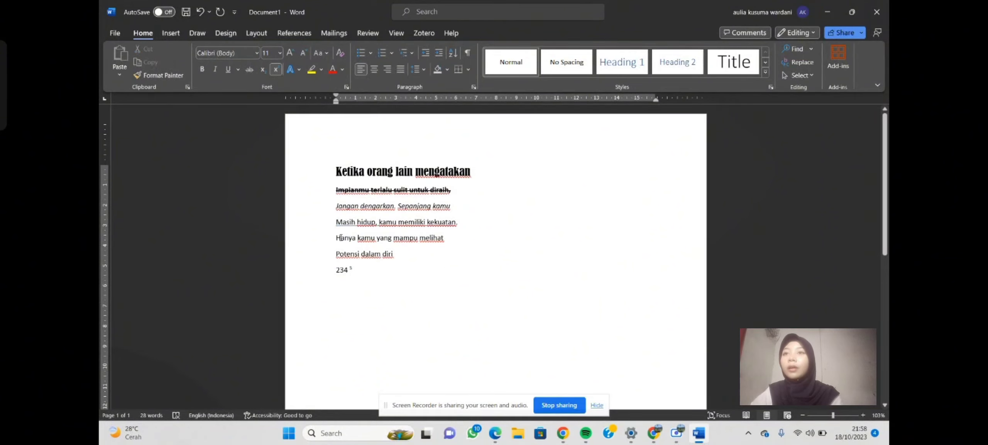
Increase the font size of the line "Hanya kamu yang mampu melihat" stepwise to 16, and decrease it stepwise to 12.
left_click_drag(338, 237, 442, 246)
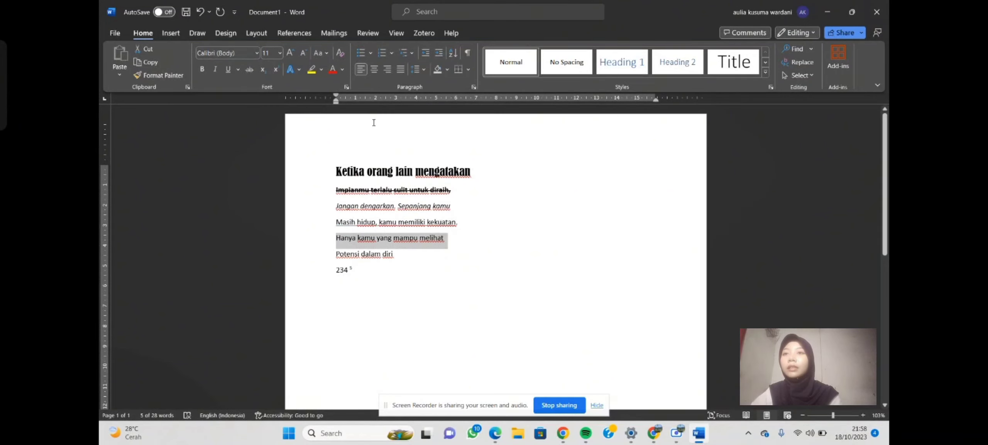
left_click(290, 53)
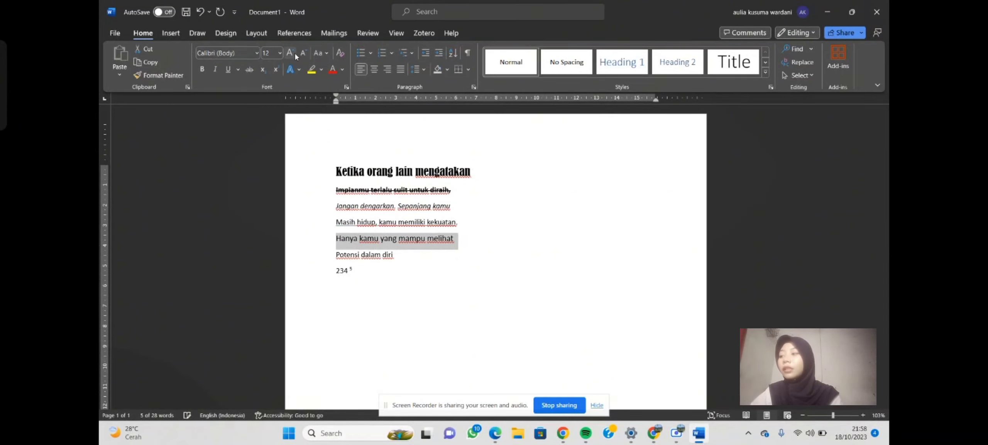
left_click(291, 53)
left_click(295, 53)
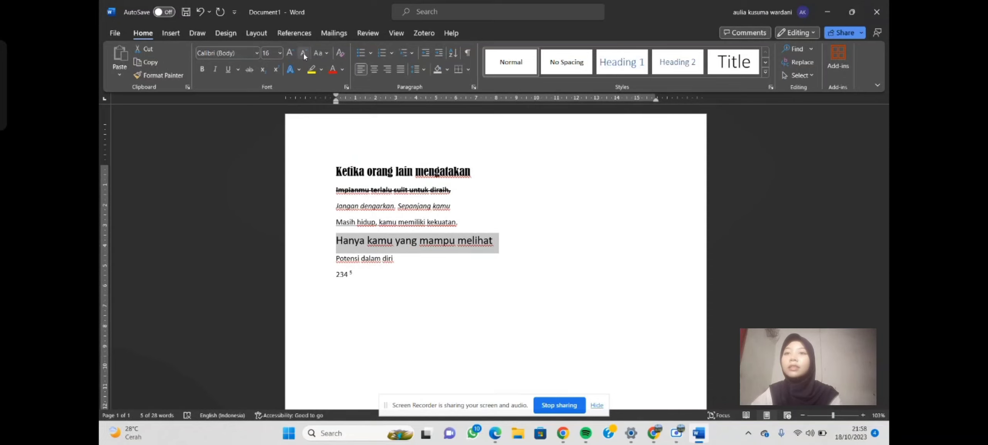
left_click(304, 53)
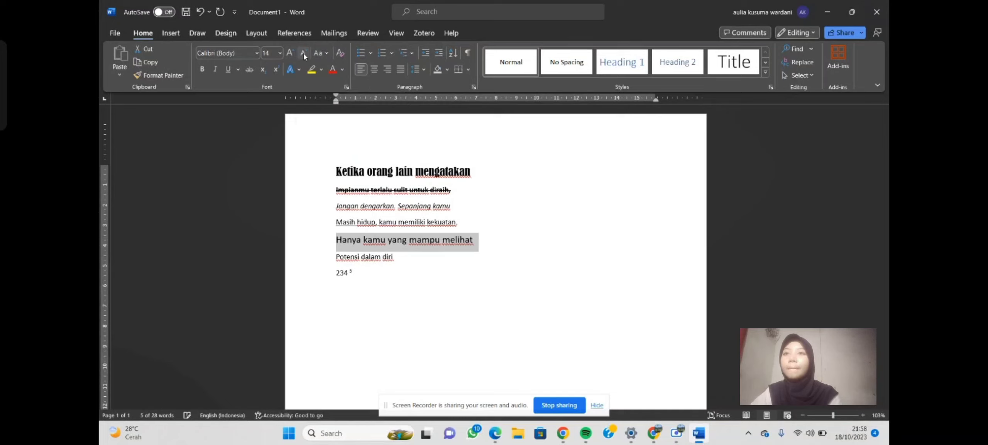
left_click(304, 53)
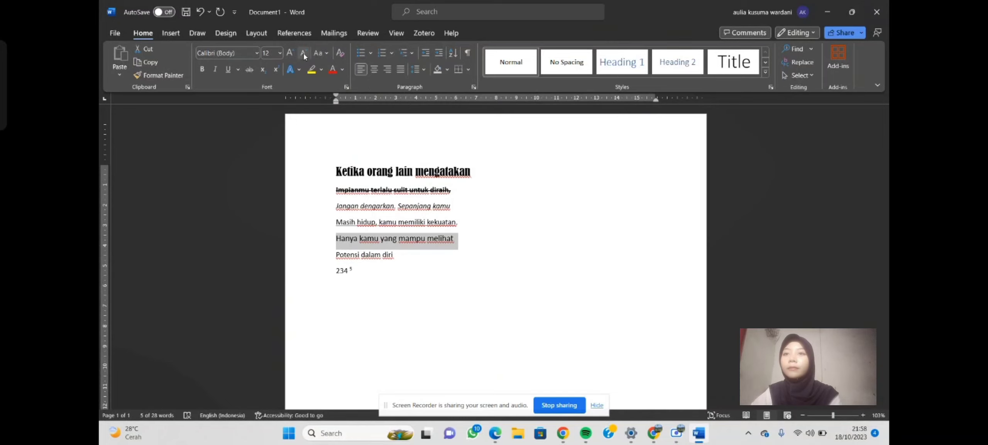
left_click(298, 137)
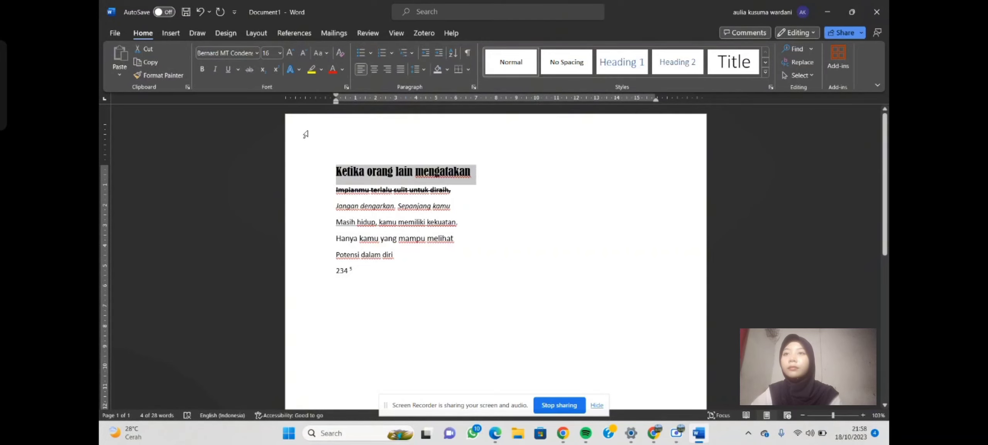
Change the words "Jangan dengarkan" in the third line to uppercase.
left_click(327, 54)
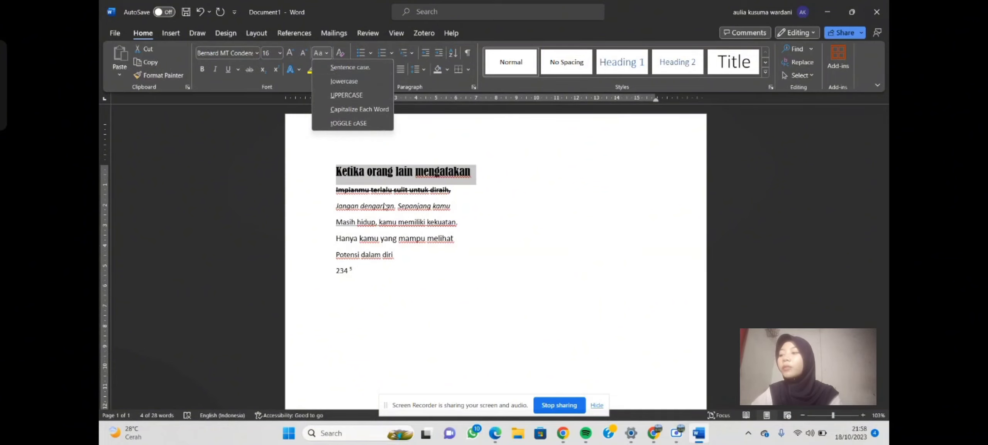
left_click(337, 209)
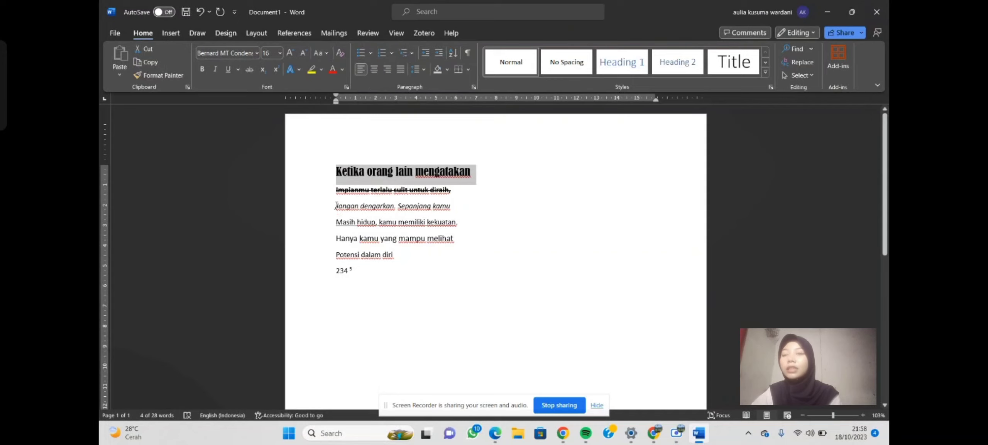
double_click(343, 206)
left_click_drag(364, 204, 367, 205)
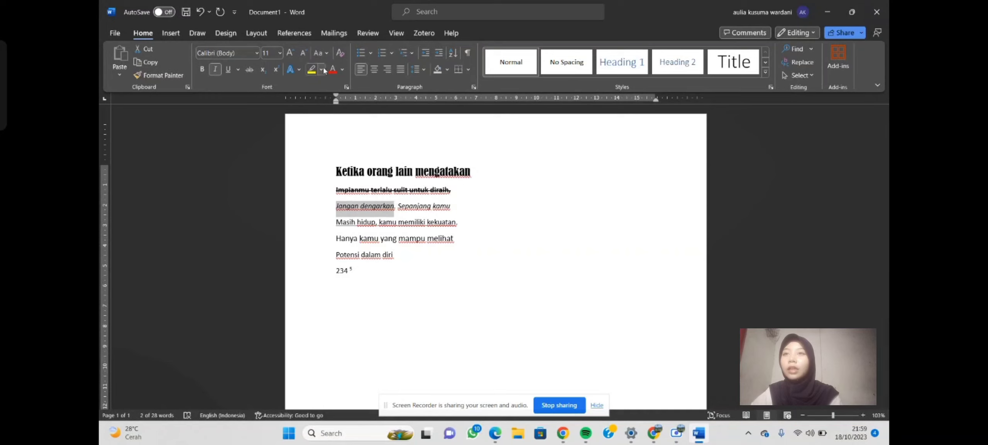
left_click(323, 54)
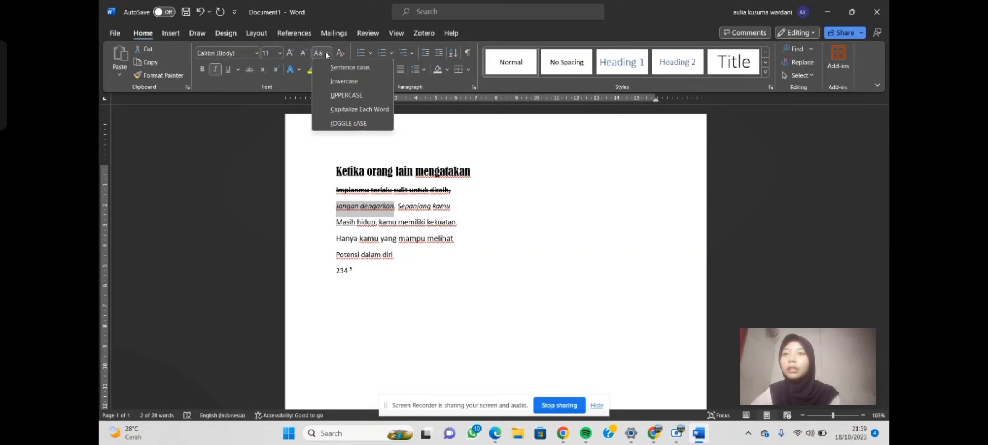
left_click(345, 95)
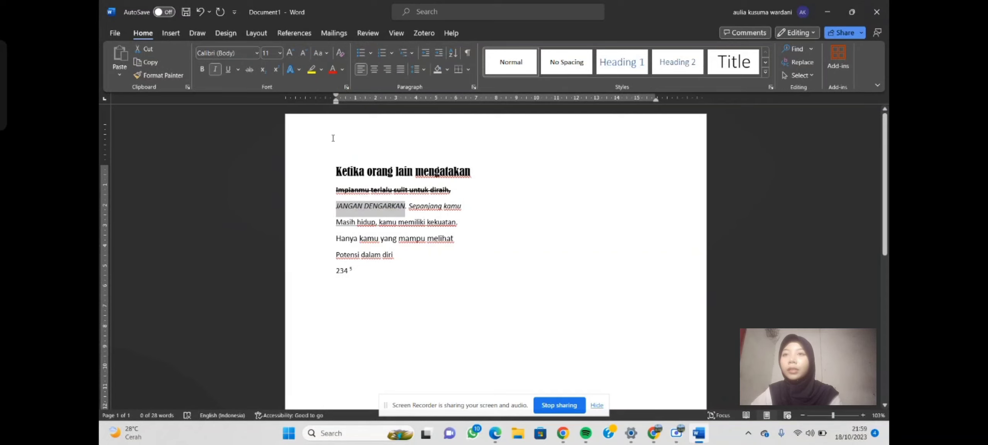
left_click(333, 157)
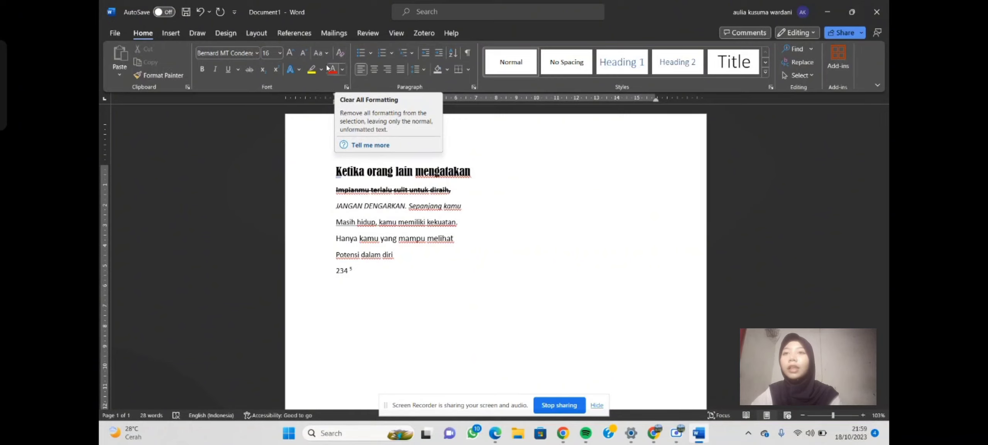
Apply the preset text effect with black letters and a blue shadow to the line "Potensi dalam diri".
left_click(299, 73)
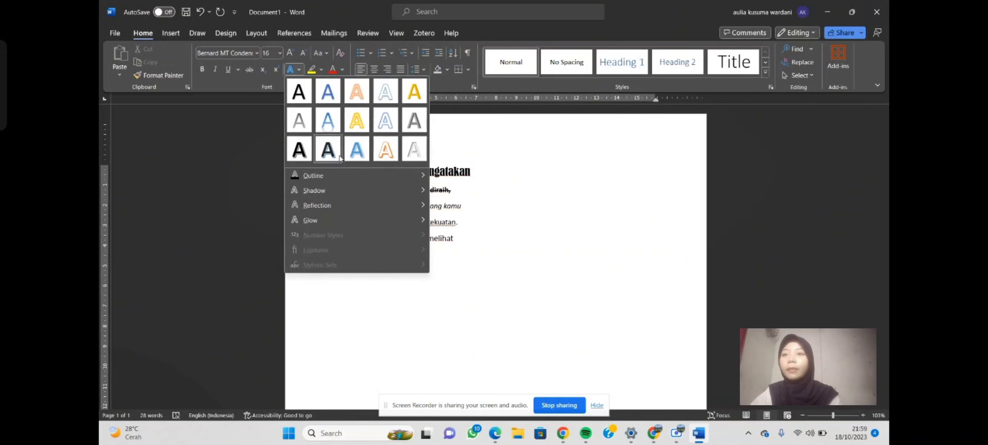
left_click(485, 178)
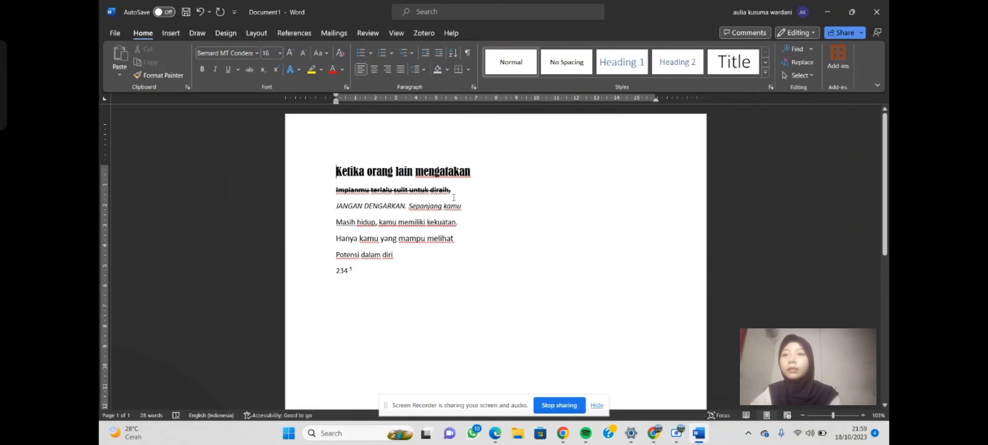
left_click_drag(337, 256, 396, 256)
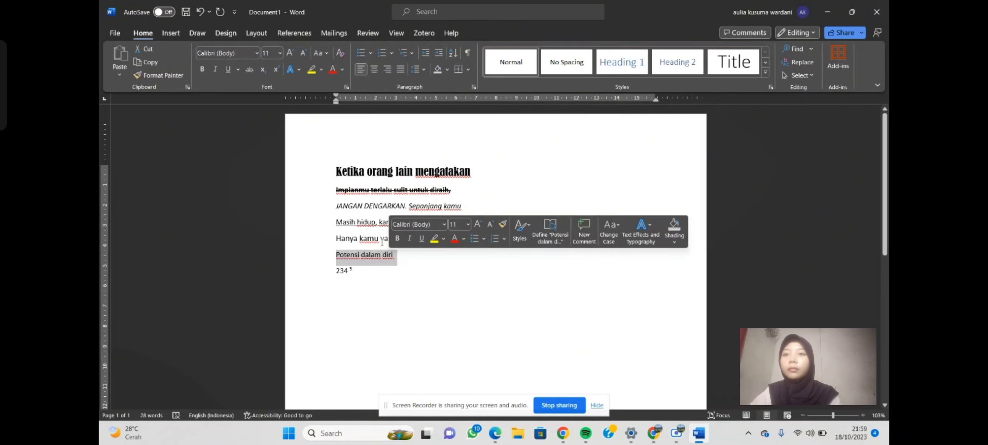
left_click(297, 73)
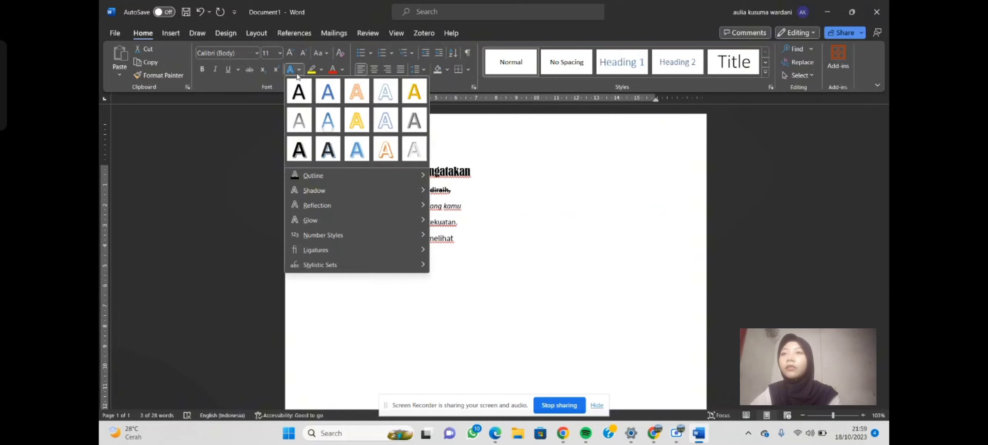
left_click(327, 151)
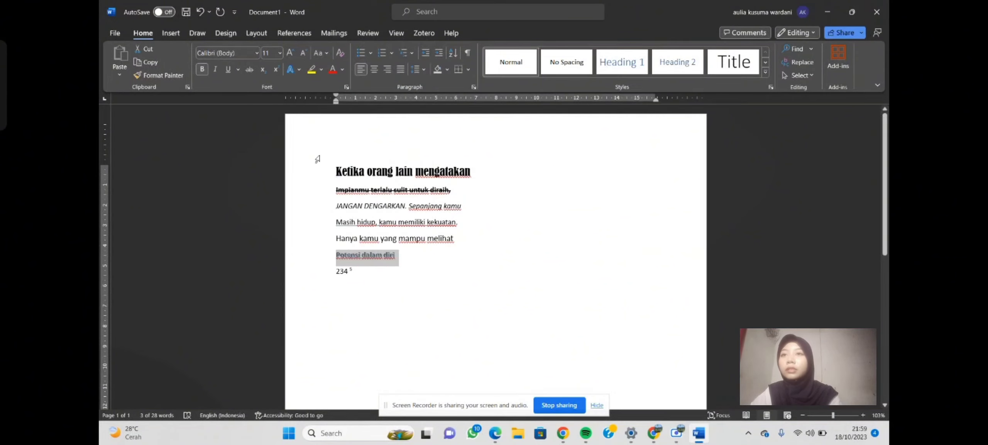
Highlight the first line, "Ketika orang lain mengatakan", in light grey.
left_click(317, 158)
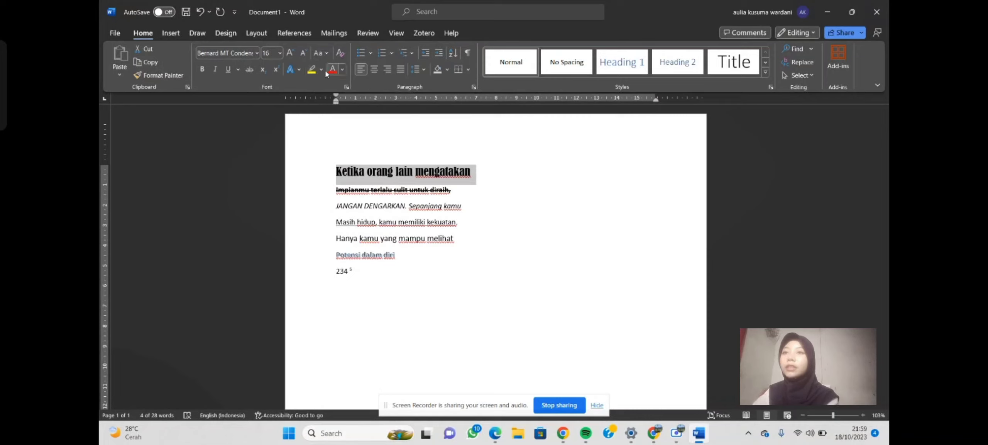
left_click(322, 70)
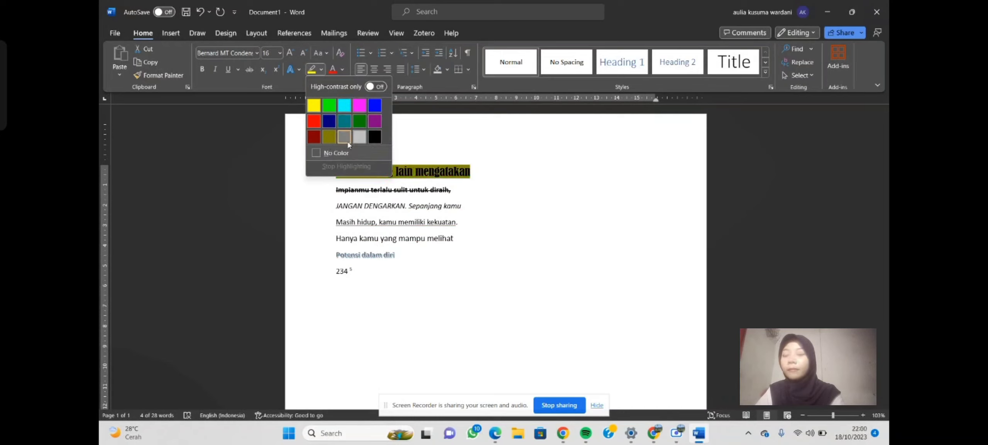
left_click(353, 141)
left_click(353, 142)
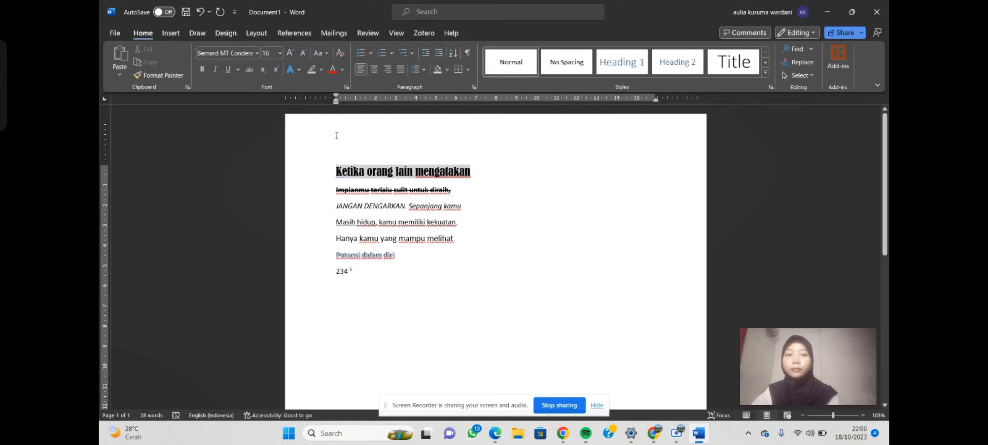
left_click(320, 193)
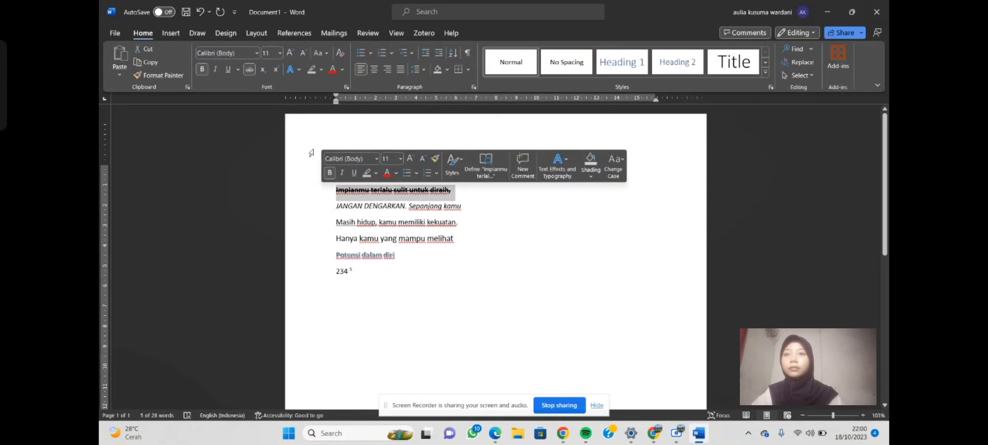
left_click(318, 170)
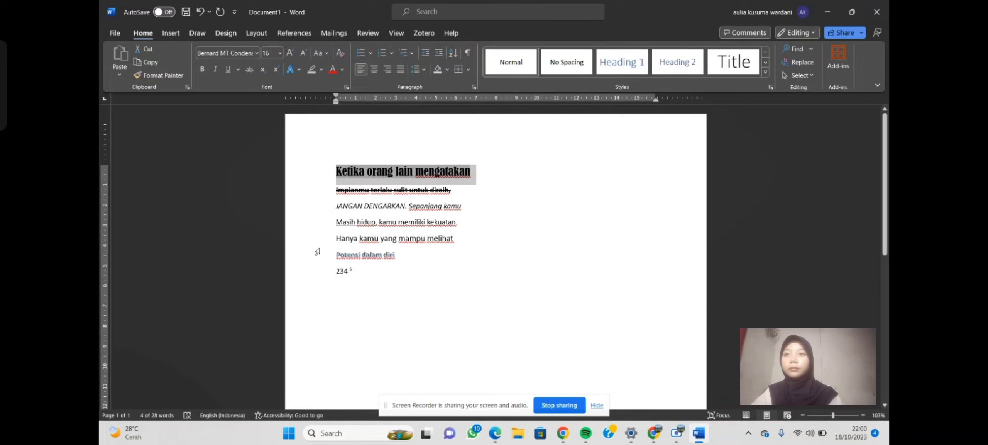
left_click(341, 248)
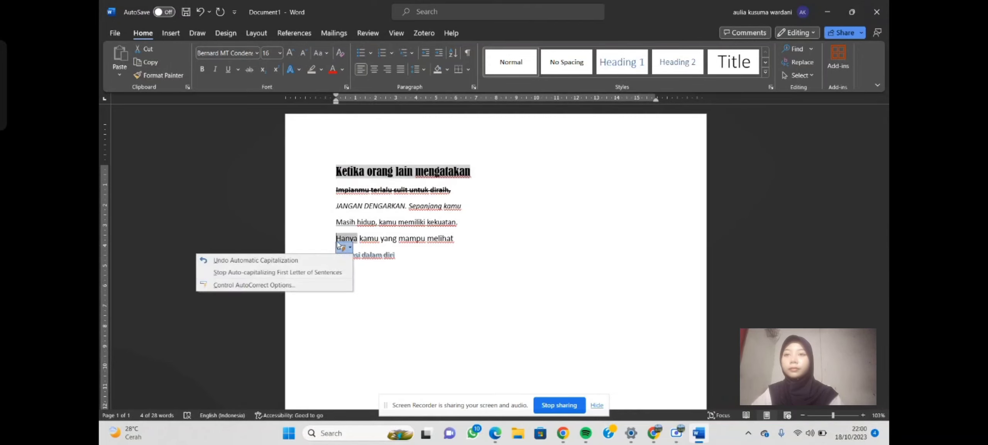
left_click(413, 256)
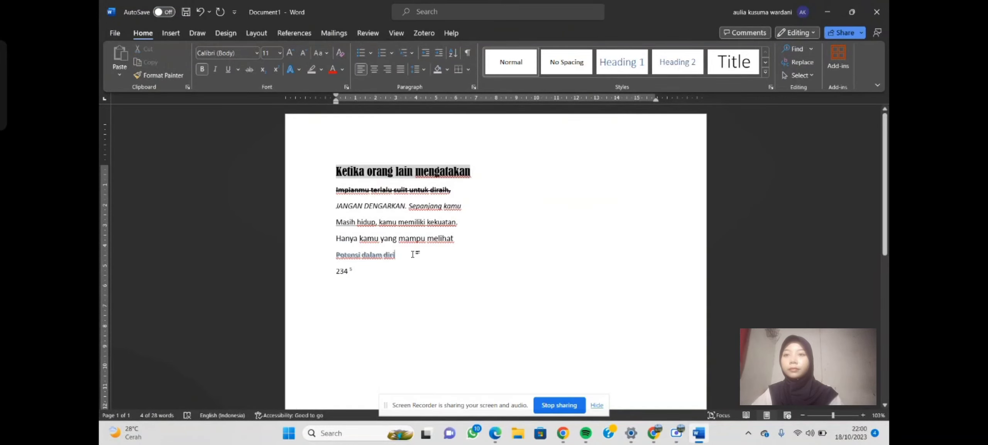
Choose standard red as the font colour and apply it to the line "Hanya kamu yang mampu melihat".
left_click(341, 71)
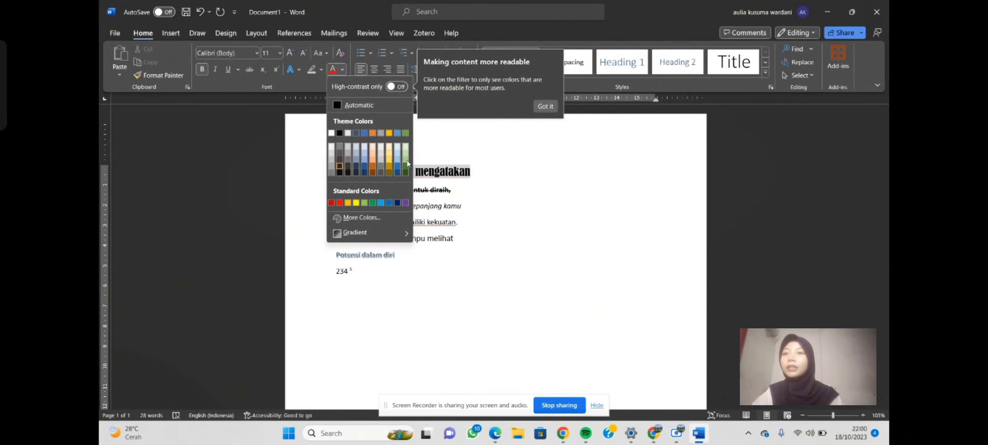
left_click(339, 203)
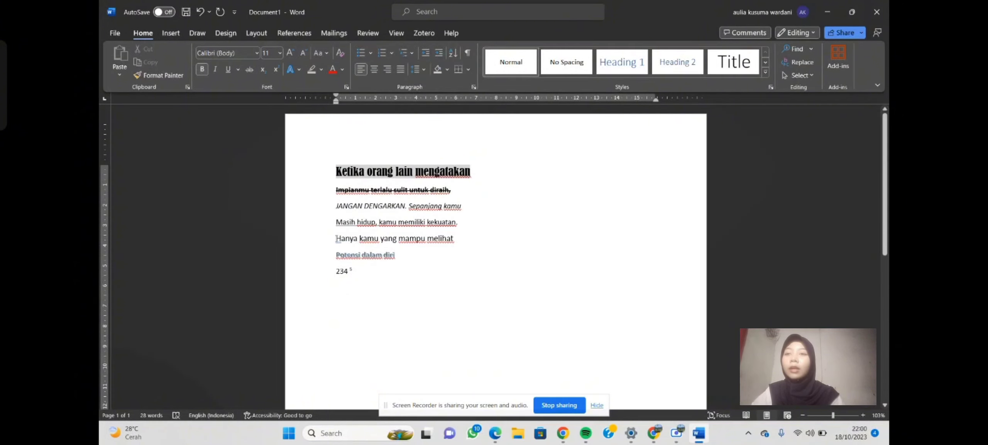
left_click_drag(336, 237, 448, 237)
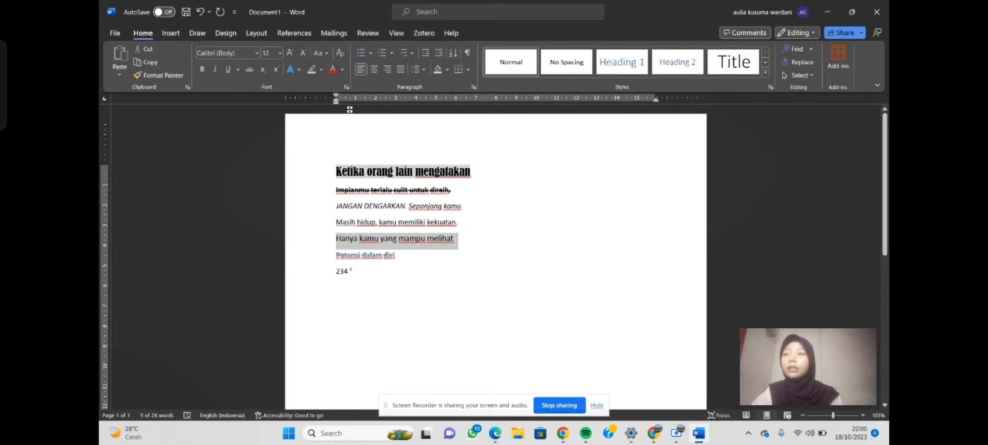
left_click(332, 70)
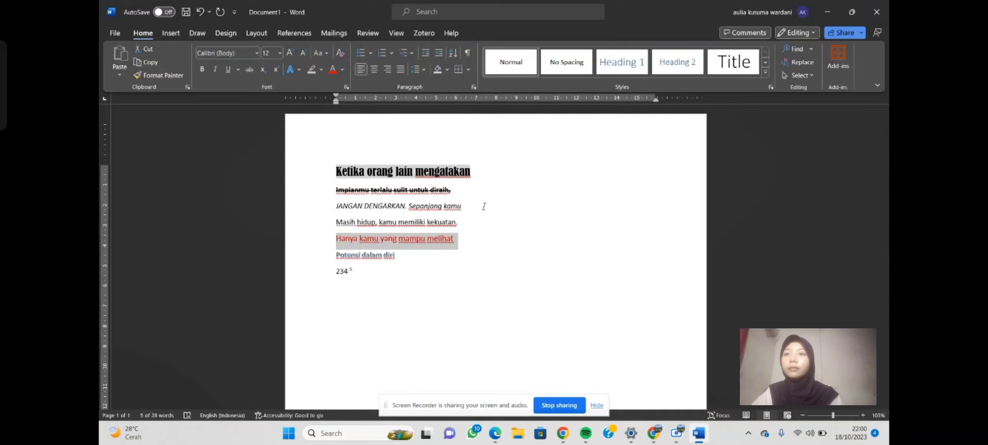
left_click(551, 209)
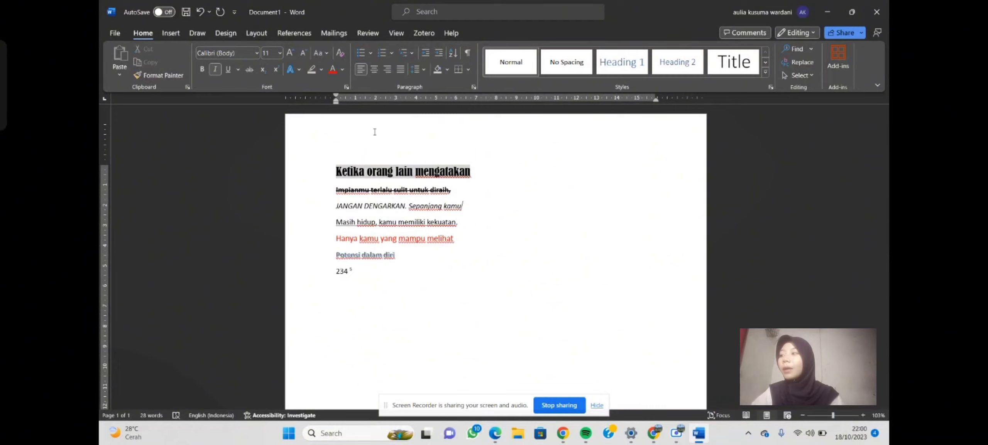
Add the lines "Bumi", "Matahari" and "bulan" below the 234 line as plain text without bullets or numbering.
left_click(369, 276)
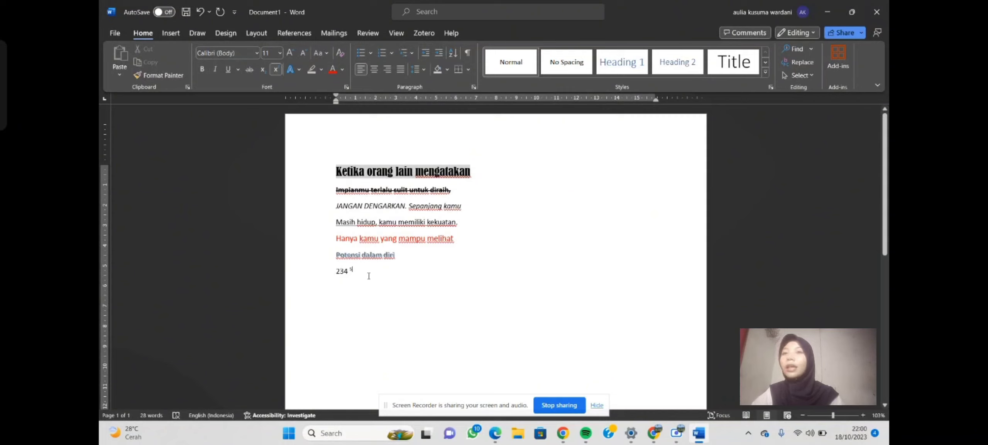
key("Return")
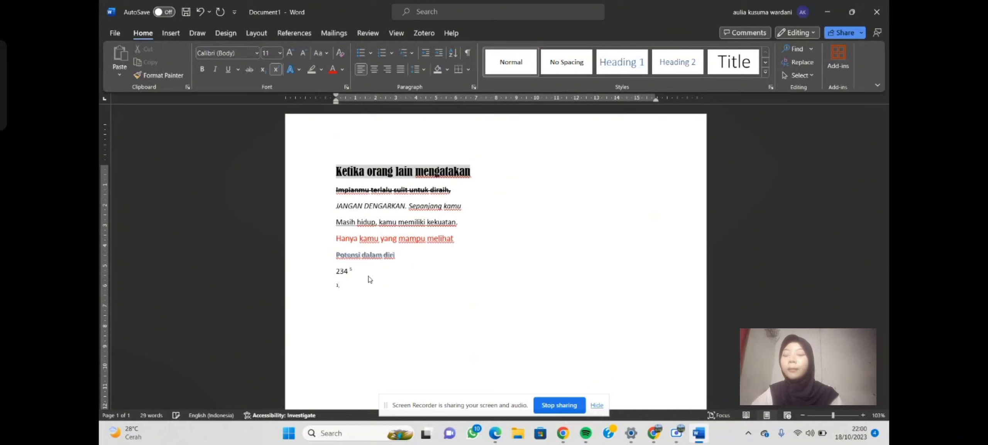
type("1.")
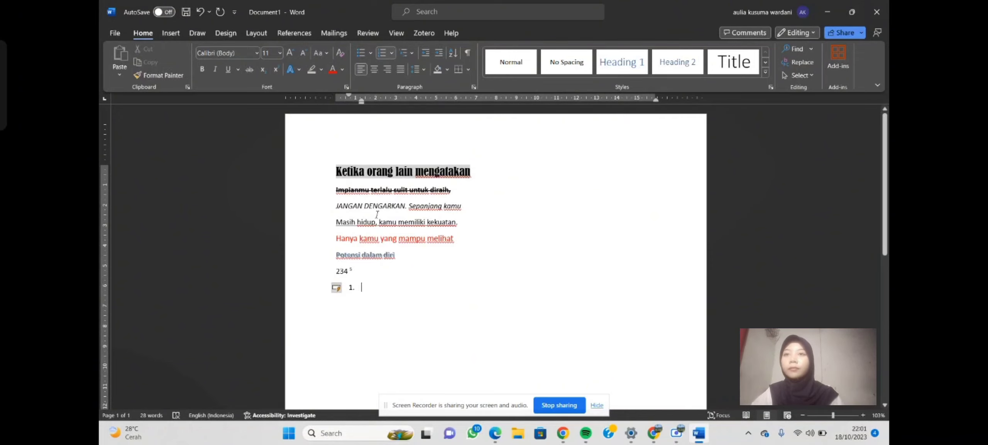
left_click(368, 53)
left_click(370, 85)
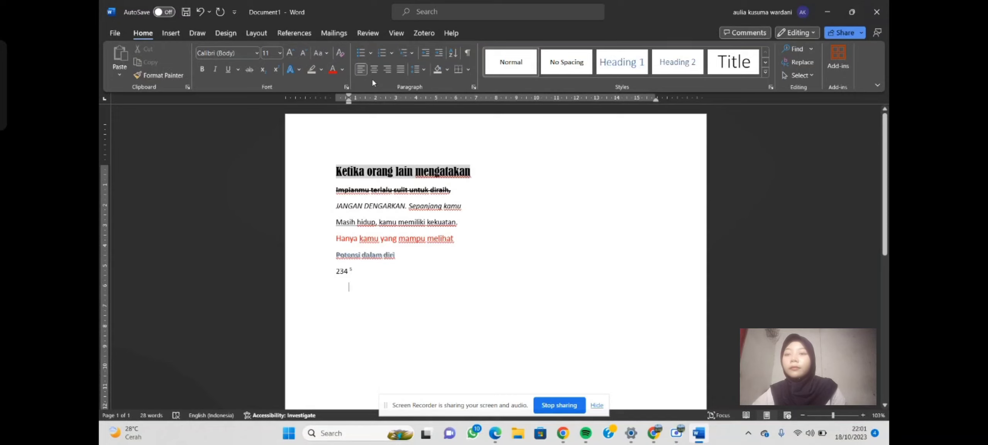
key("BackSpace")
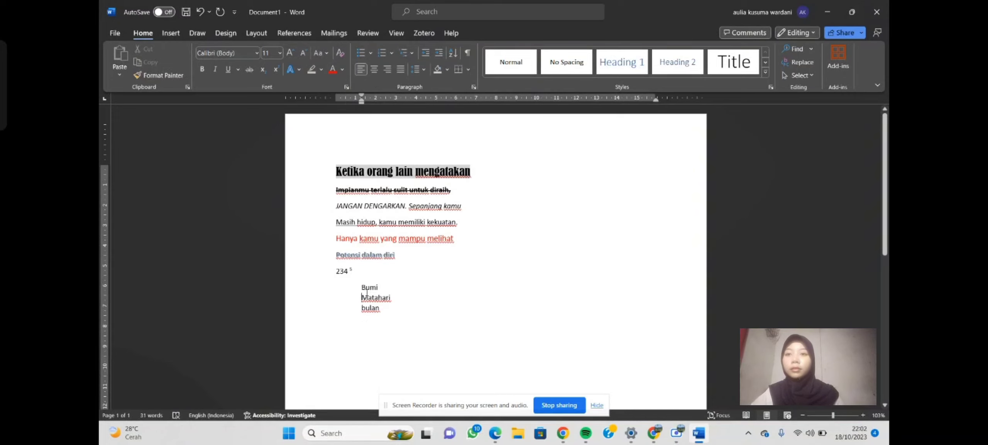
Number the lines "Bumi", "Matahari" and "bulan" as 1. 2. 3., and switch their format to i. ii. iii.
left_click_drag(336, 272, 387, 316)
left_click(359, 275)
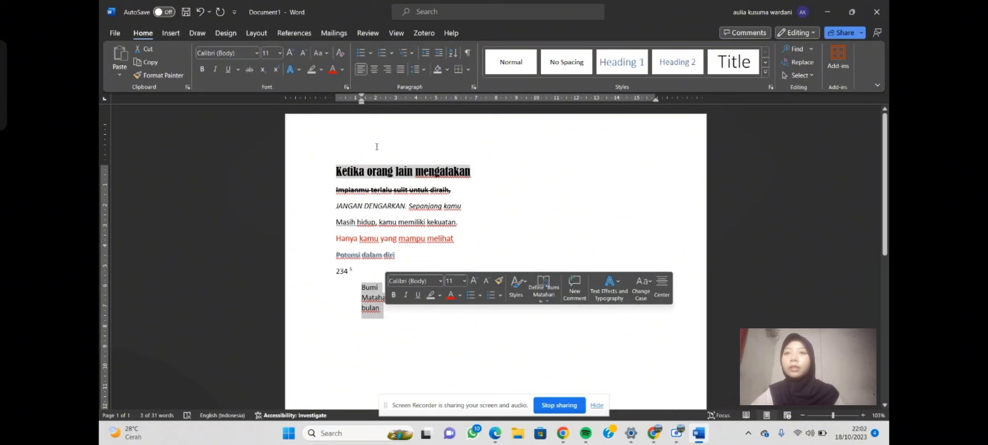
left_click(368, 57)
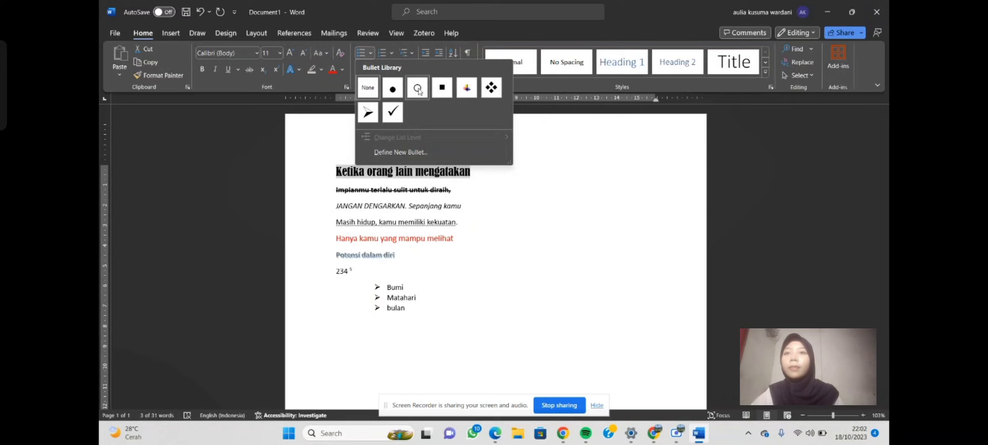
left_click(522, 131)
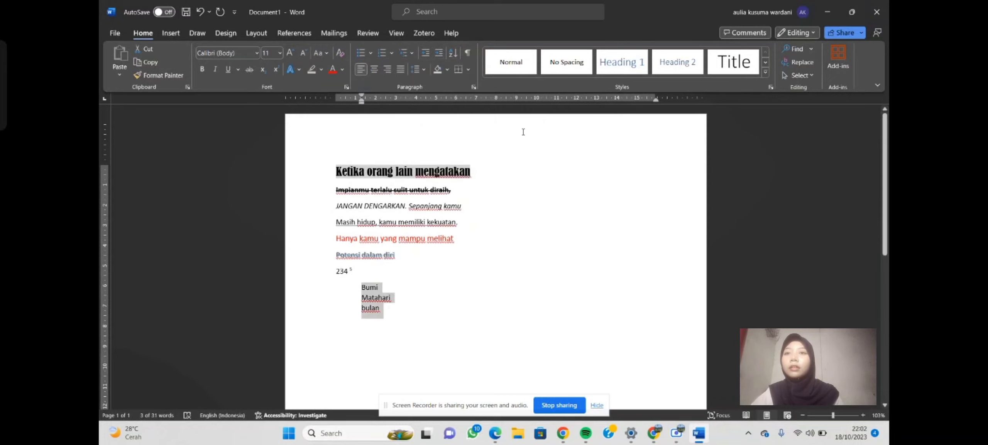
left_click(391, 54)
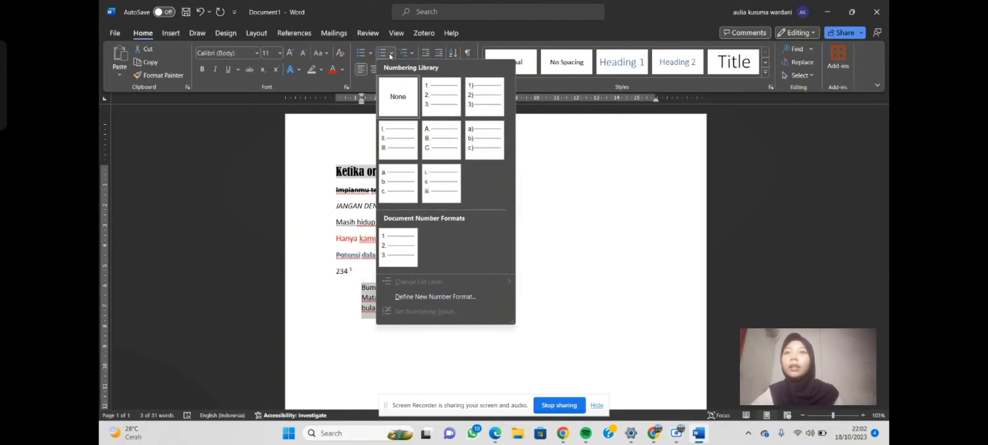
left_click(446, 91)
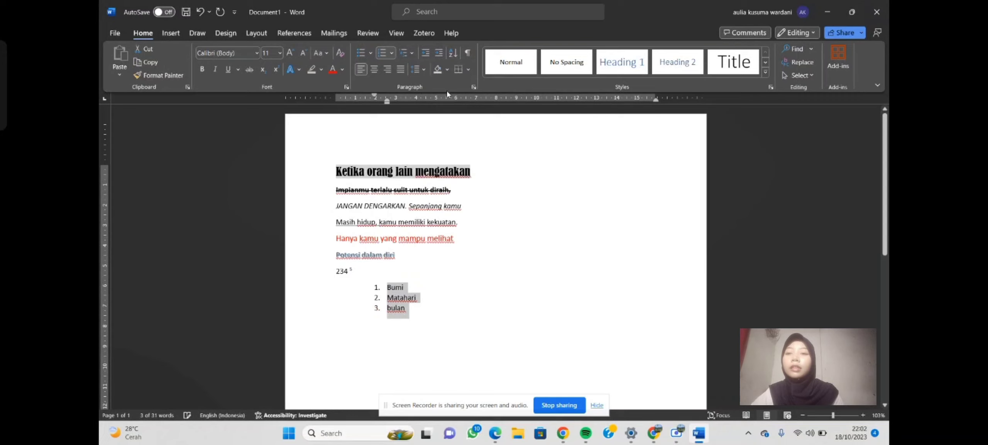
left_click(392, 53)
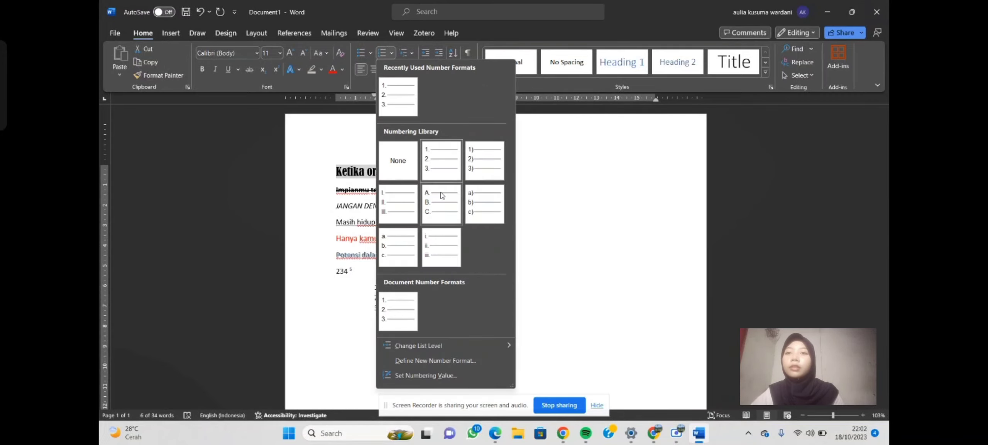
left_click(425, 251)
Apply the 1) a) i) multilevel list format to the red line "Hanya kamu yang mampu melihat".
left_click(426, 248)
left_click(411, 54)
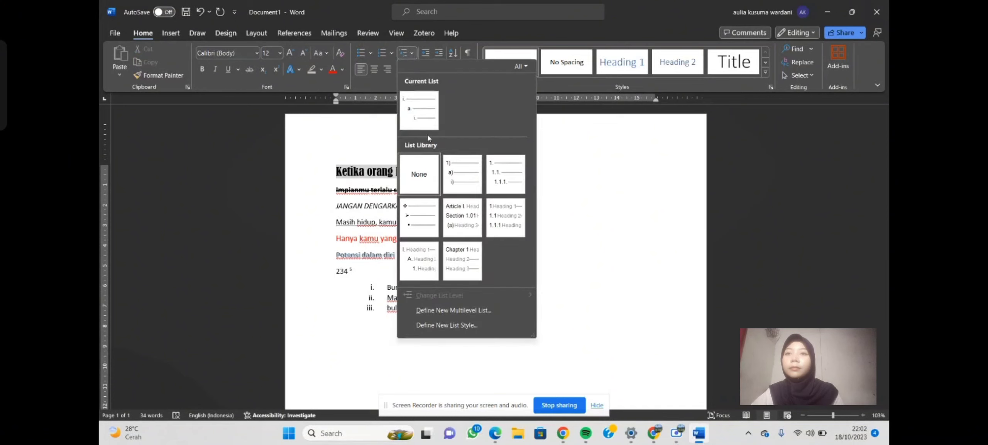
left_click(458, 181)
left_click(458, 180)
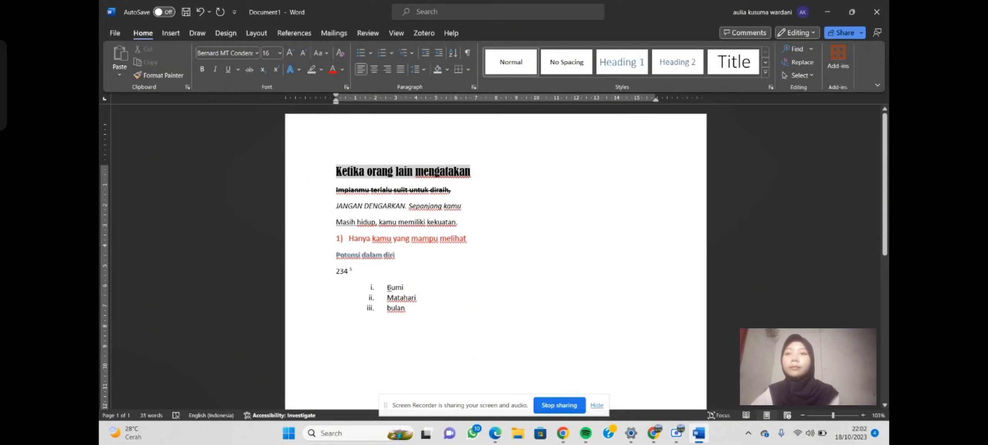
Remove the list numbering from the lines "Bumi", "Matahari" and "bulan" by setting their multilevel list format to None.
mouse_move(387, 285)
left_mouse_down()
mouse_move(402, 309)
mouse_move(393, 292)
left_mouse_up()
left_click(427, 303)
left_click_drag(387, 286, 404, 318)
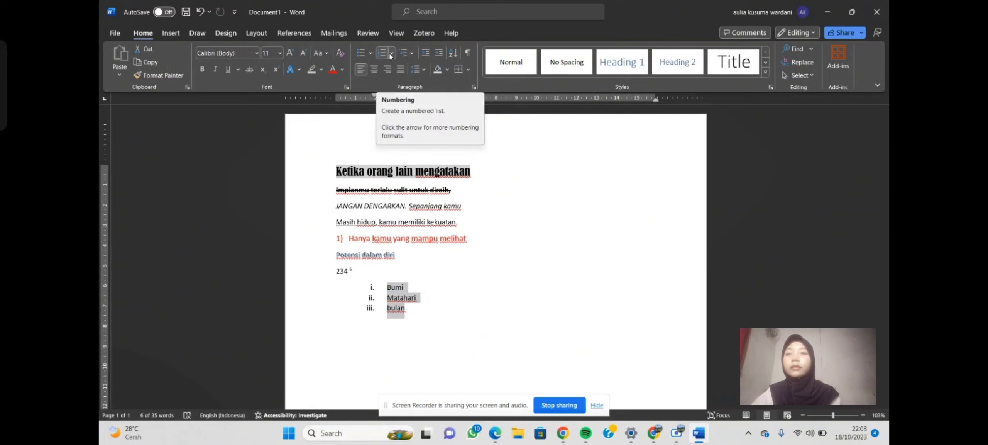
left_click(413, 53)
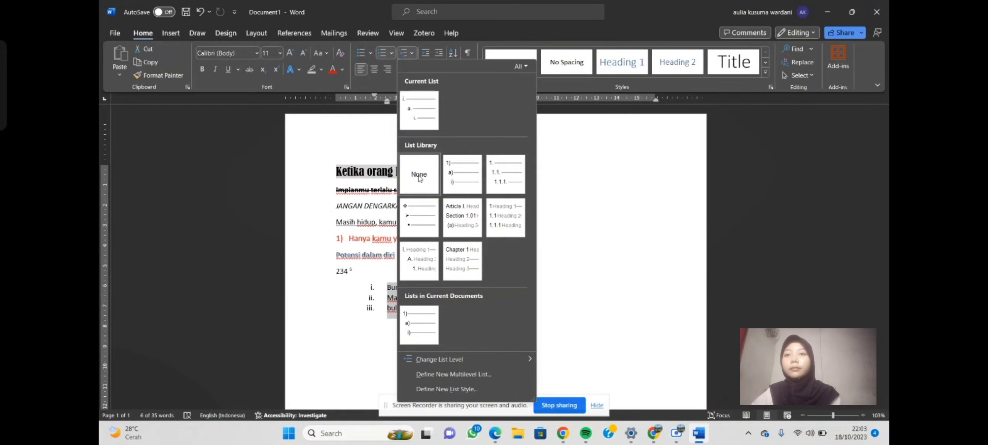
mouse_move(419, 121)
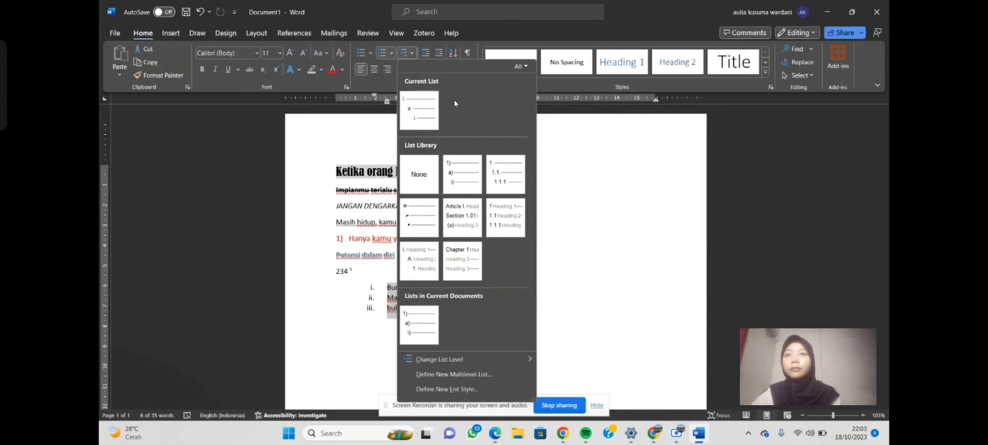
left_click(420, 172)
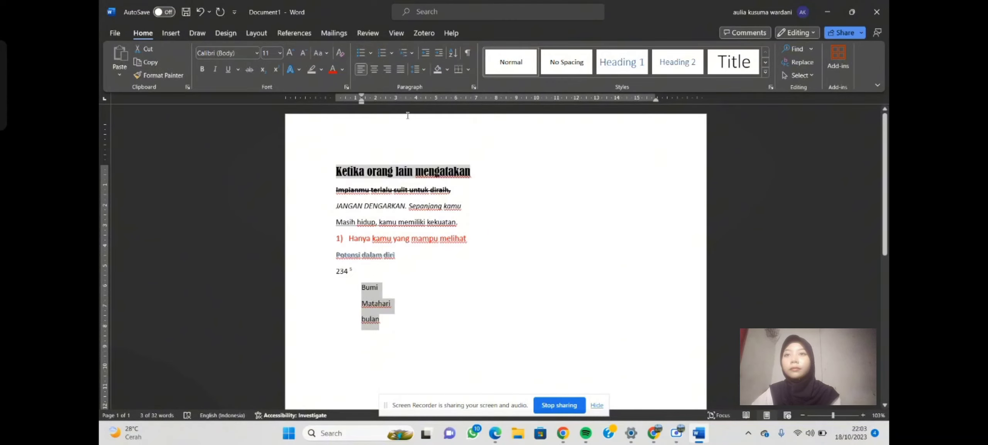
Number the lines "Bumi", "Matahari" and "bulan" with the 1) 2) 3) format.
left_click(393, 52)
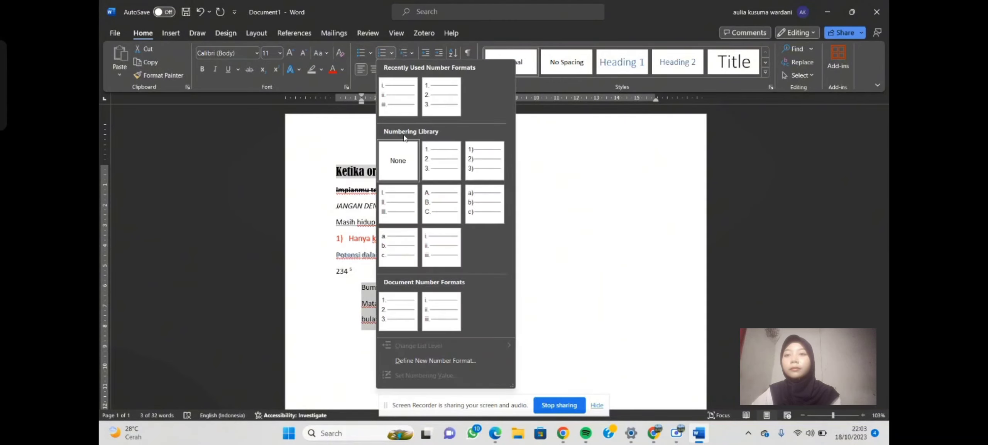
left_click(478, 168)
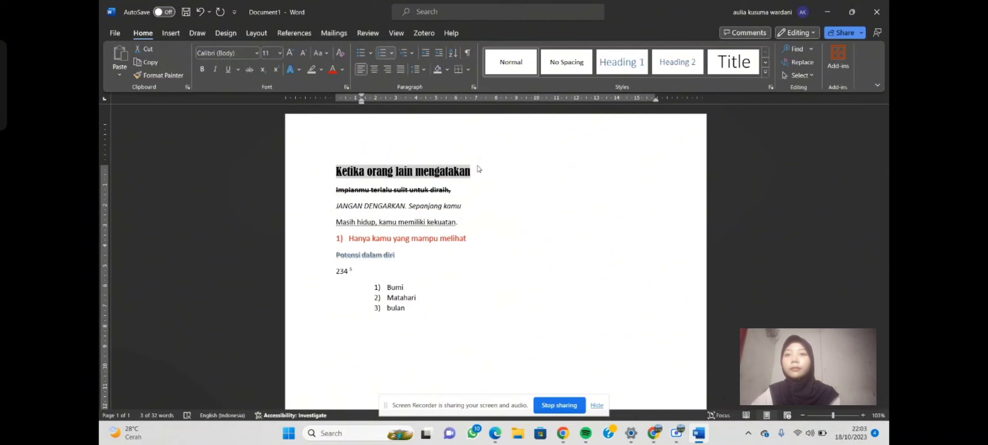
left_click(498, 272)
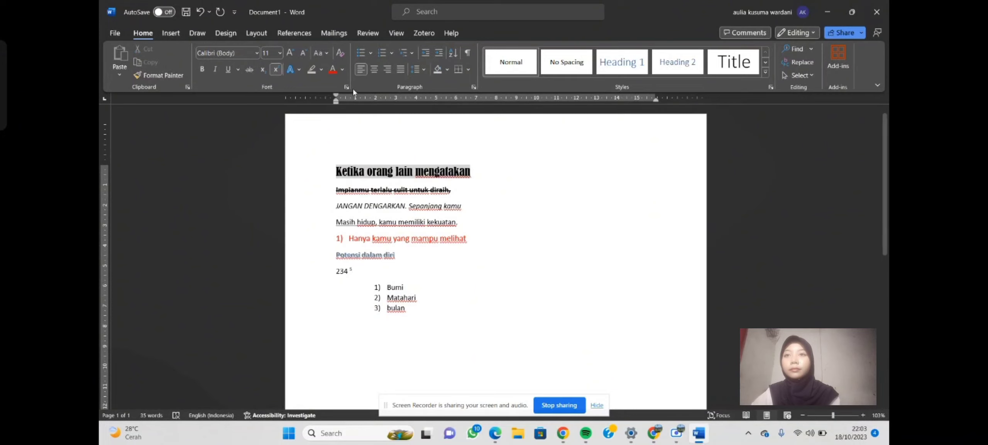
Center all lines of the text, switch them to justified alignment, and center them again.
left_click(375, 70)
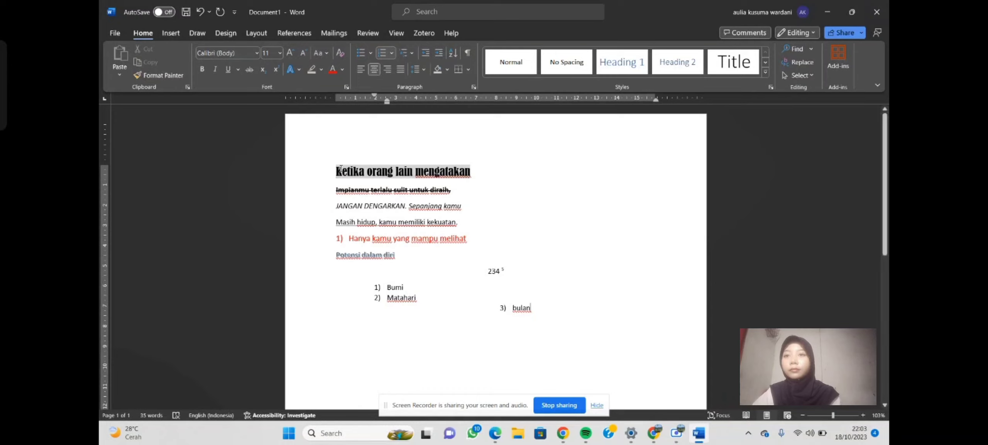
left_click_drag(335, 169, 454, 303)
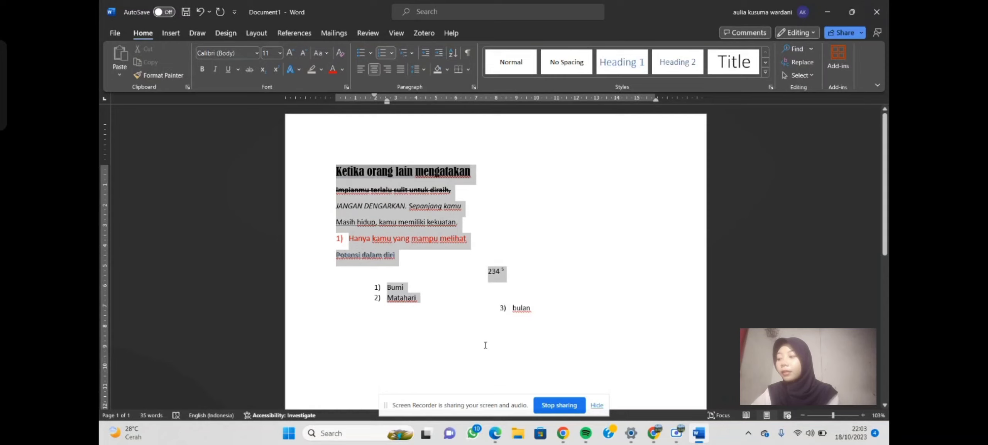
left_click_drag(513, 311, 583, 303)
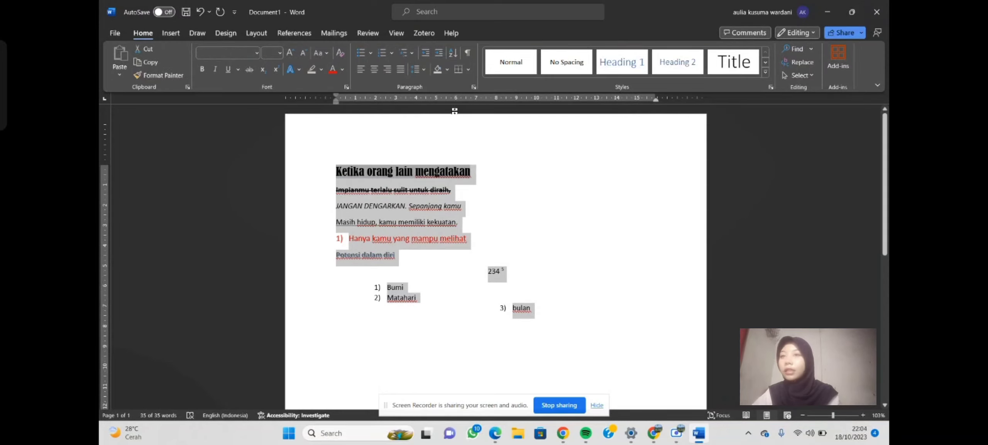
left_click(374, 69)
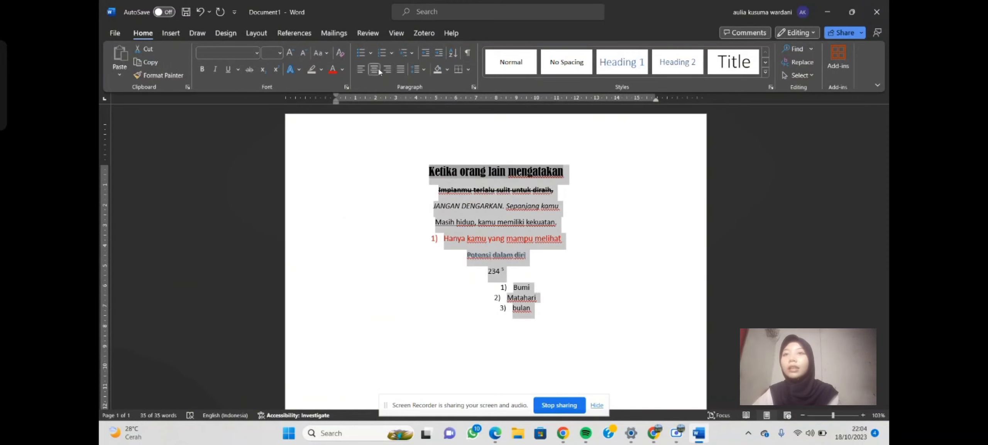
left_click(401, 69)
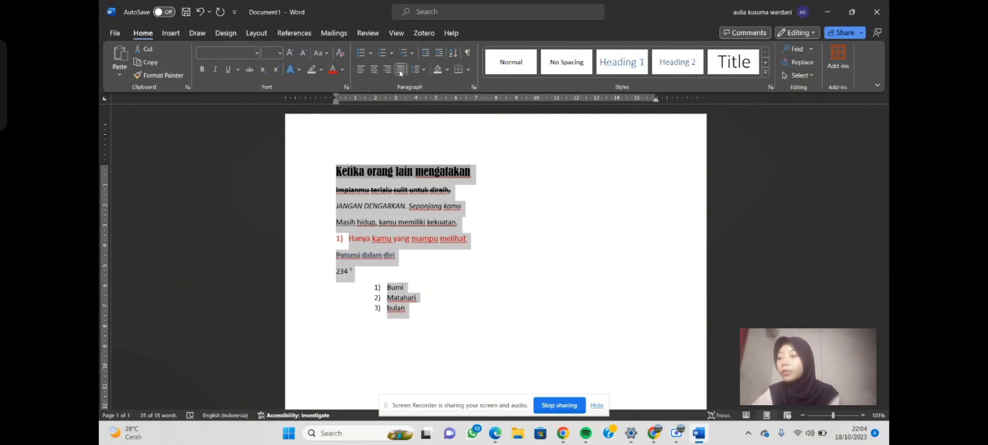
left_click(379, 66)
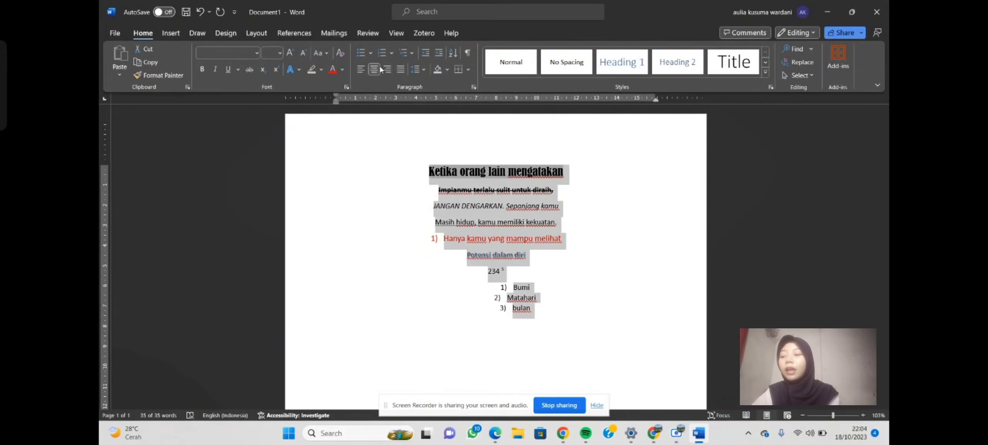
Delete the 234 line and the three list lines, and remove the number in front of the red line.
left_click(358, 215)
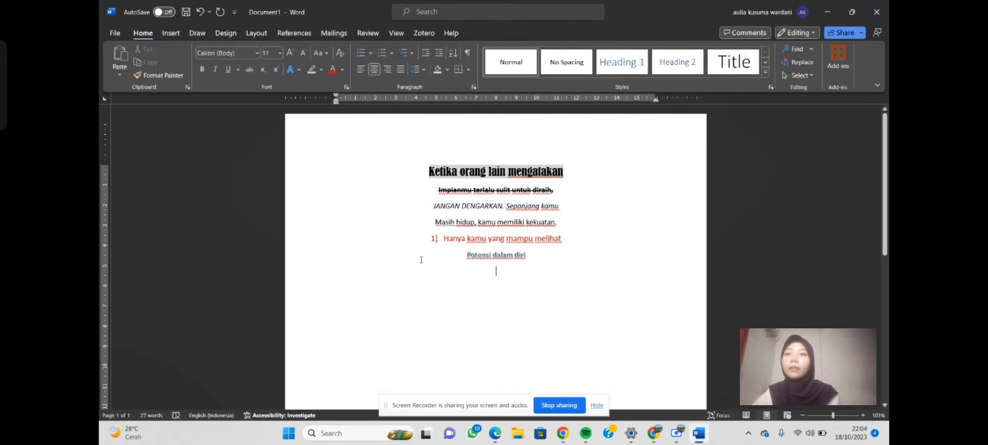
key("BackSpace")
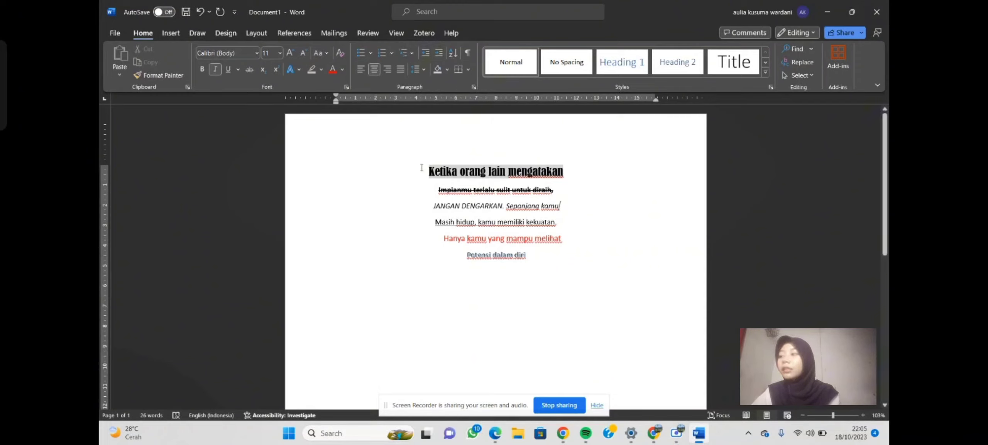
Increase the indent of the title line "Ketika orang lain mengatakan" and decrease it again, three times over.
left_click(422, 168)
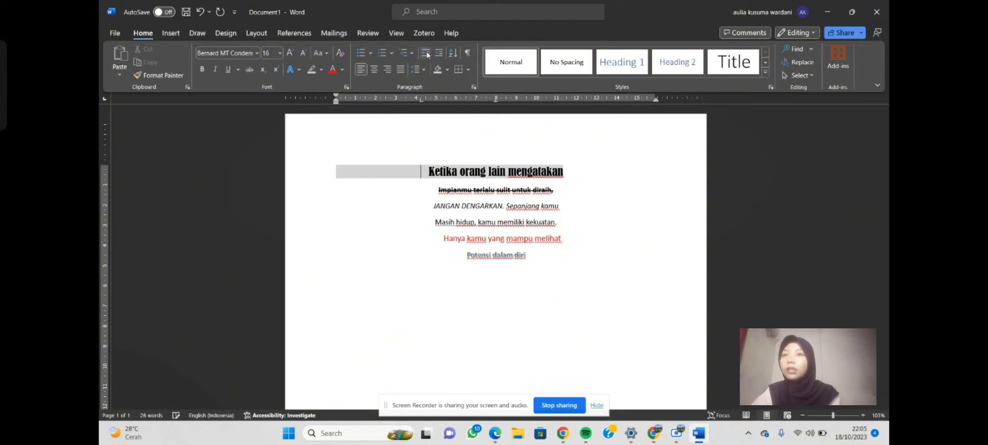
left_click(439, 54)
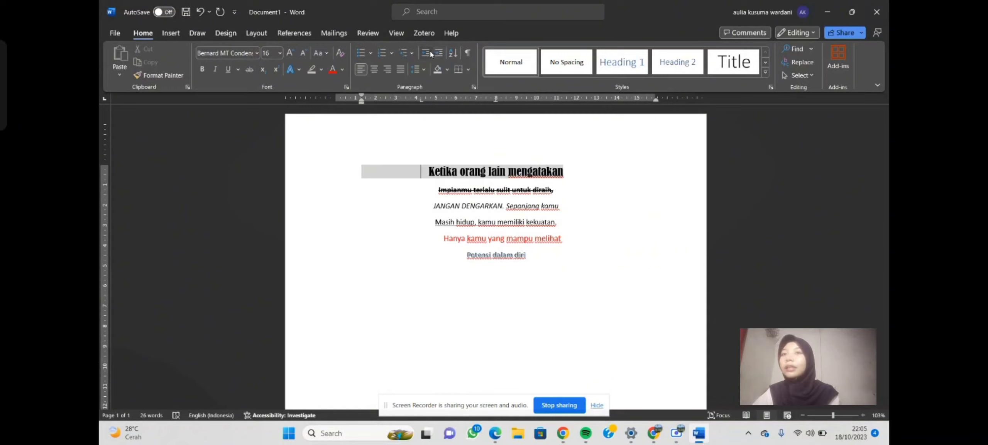
left_click(431, 53)
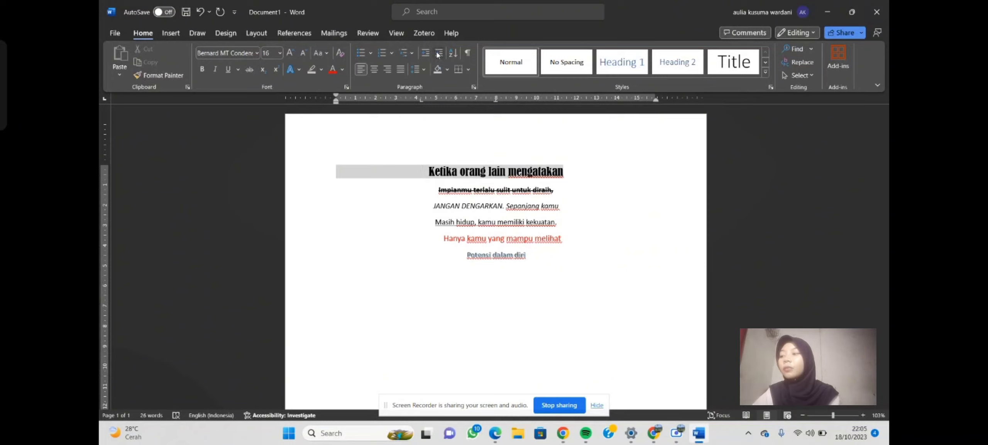
left_click(439, 54)
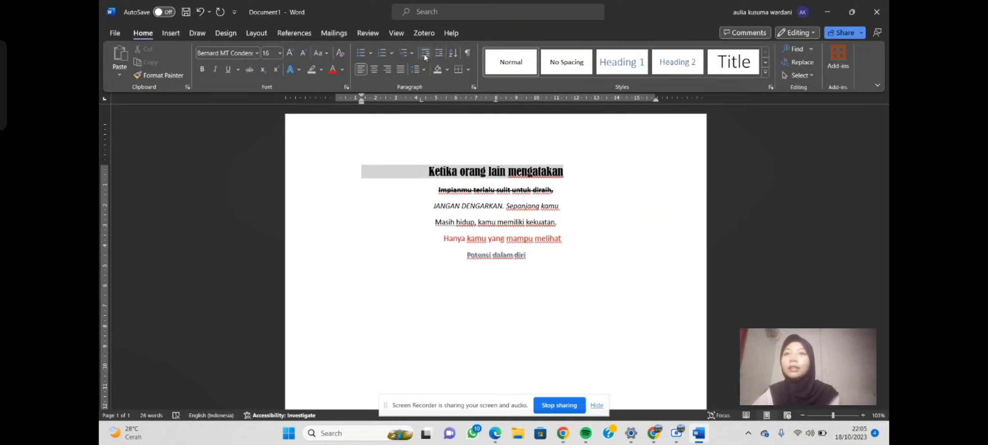
left_click(426, 54)
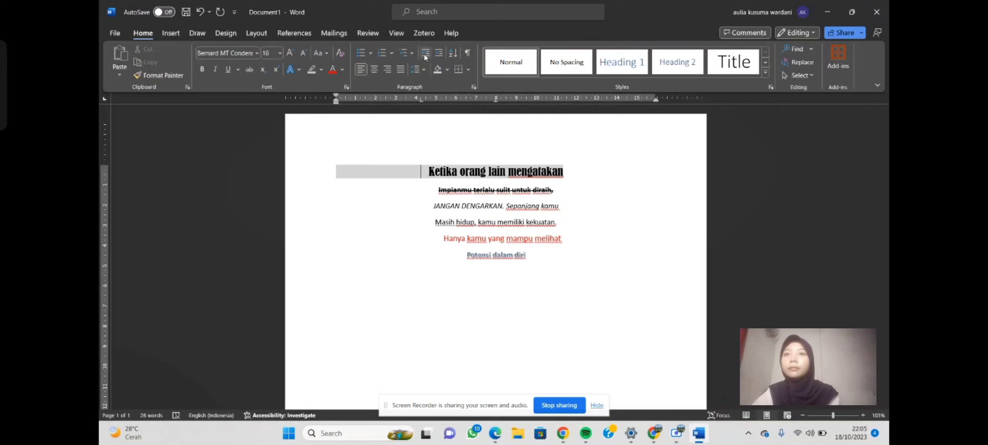
left_click(440, 54)
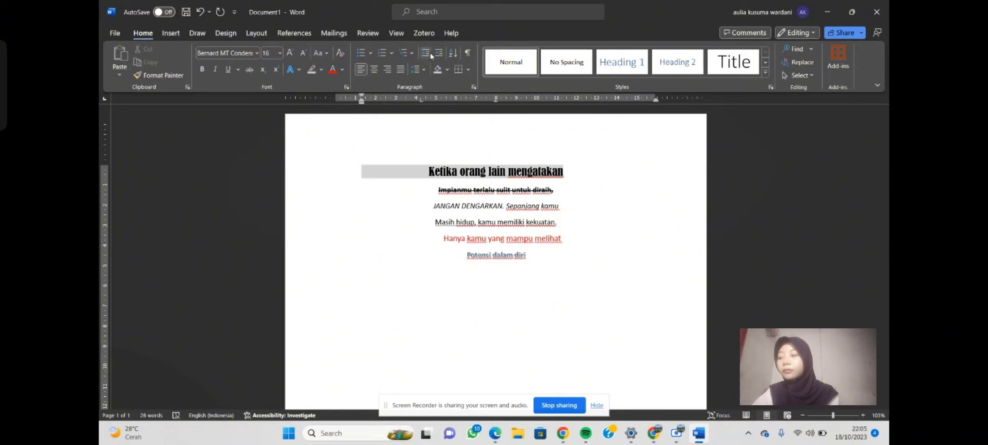
left_click(428, 53)
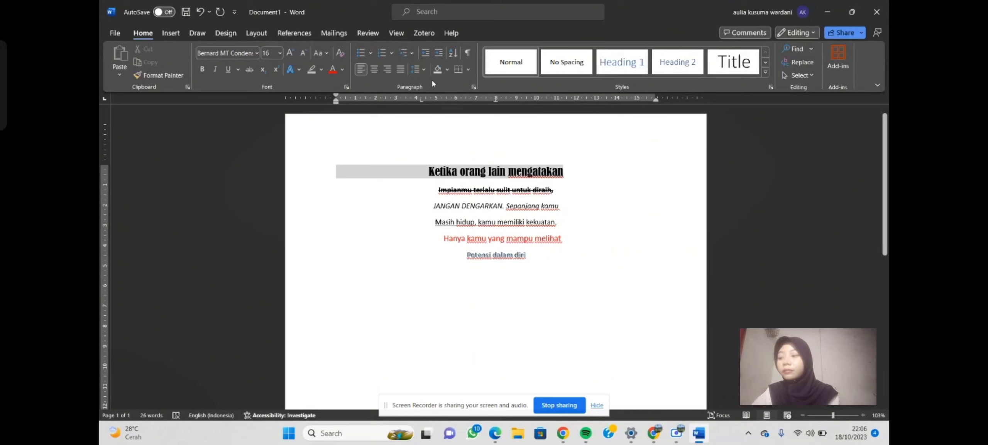
Set the line spacing of the title line "Ketika orang lain mengatakan" to 1,15.
left_click(423, 70)
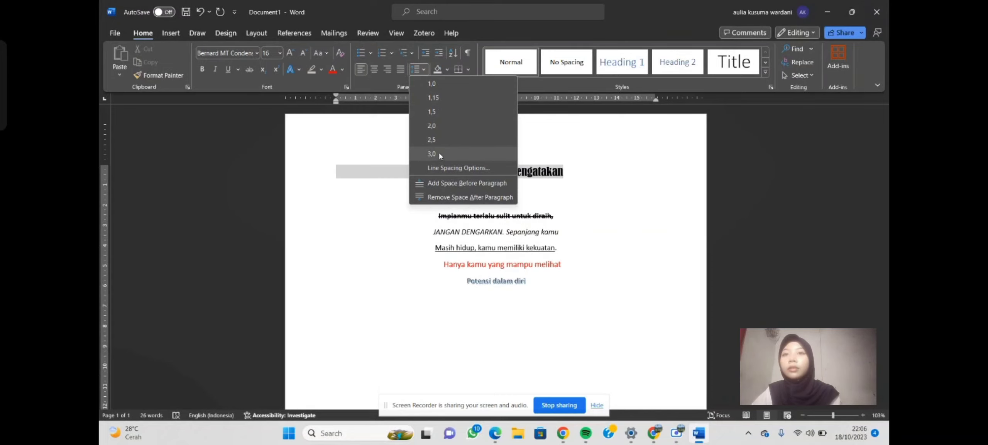
left_click(446, 102)
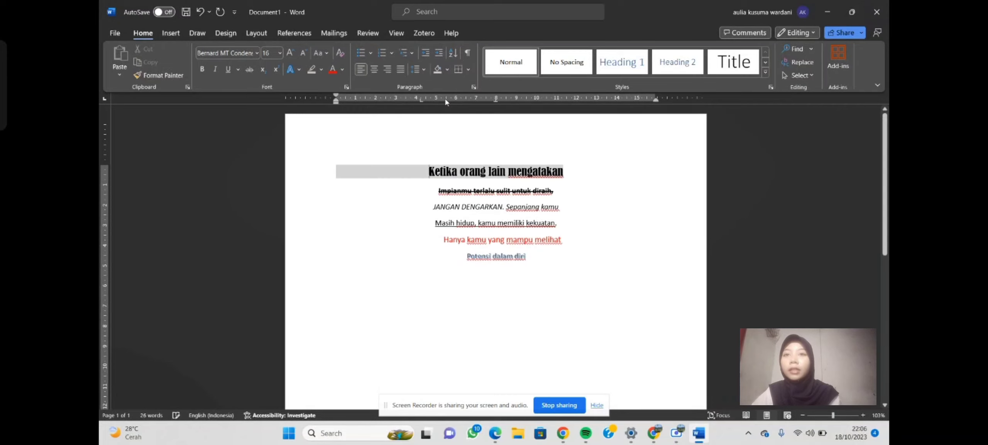
Look through the shading colours, select the whole text, and remove the grey background behind the title line.
left_click(448, 71)
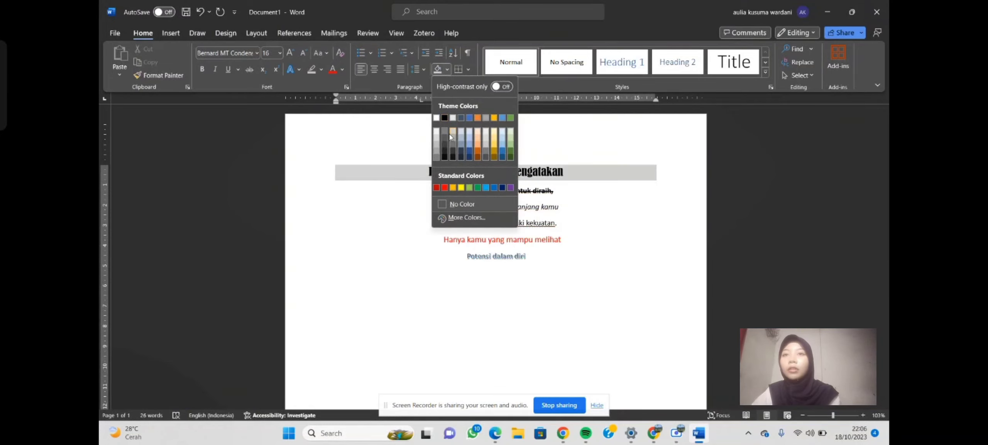
left_click(396, 130)
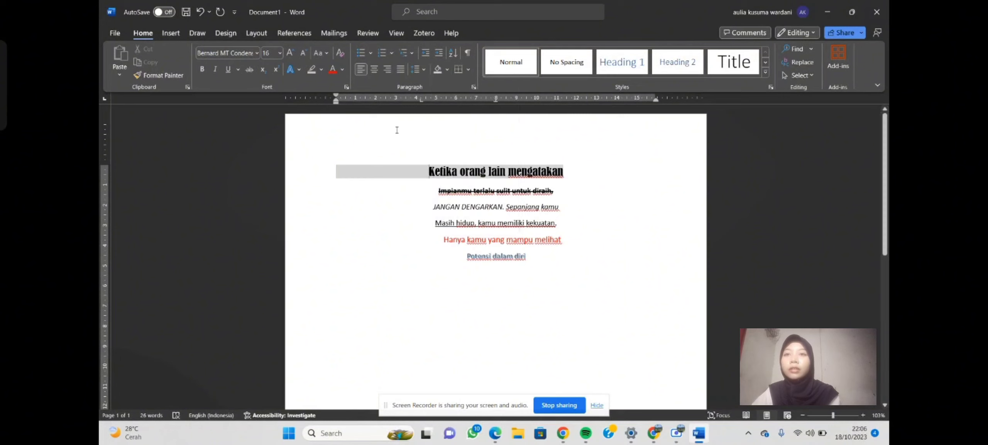
double_click(425, 174)
left_click(449, 174)
left_click_drag(430, 174, 588, 266)
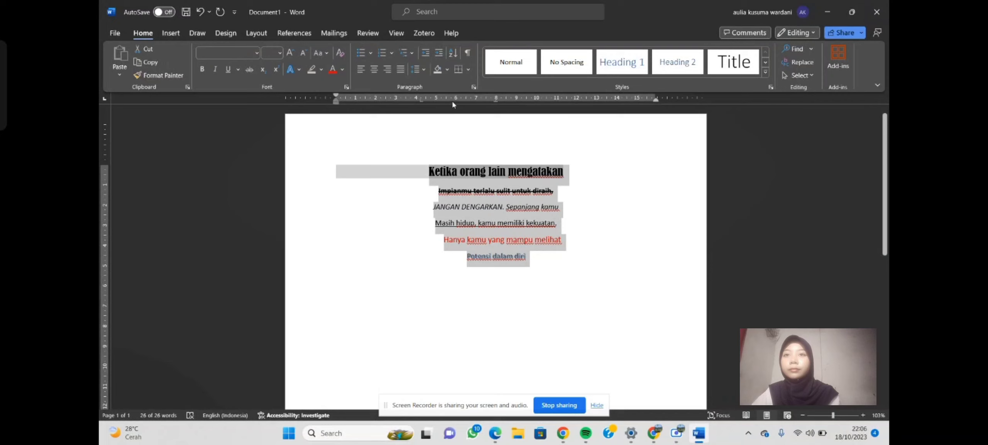
left_click(447, 69)
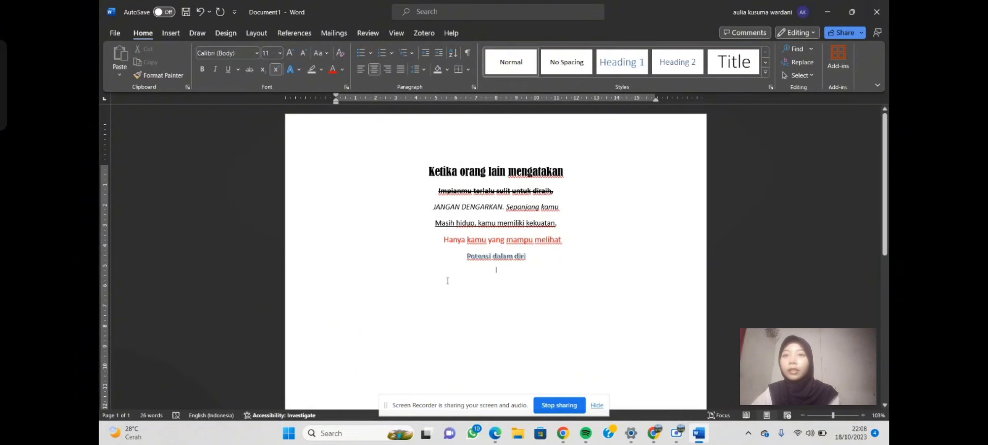
Add three lines containing 1, 2 and 3 below the text, leaving an empty line above them.
key("Return")
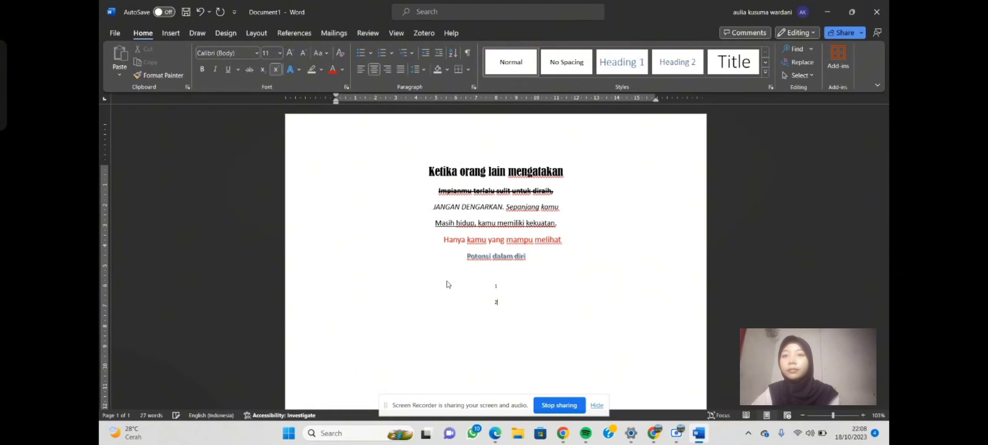
key("Return")
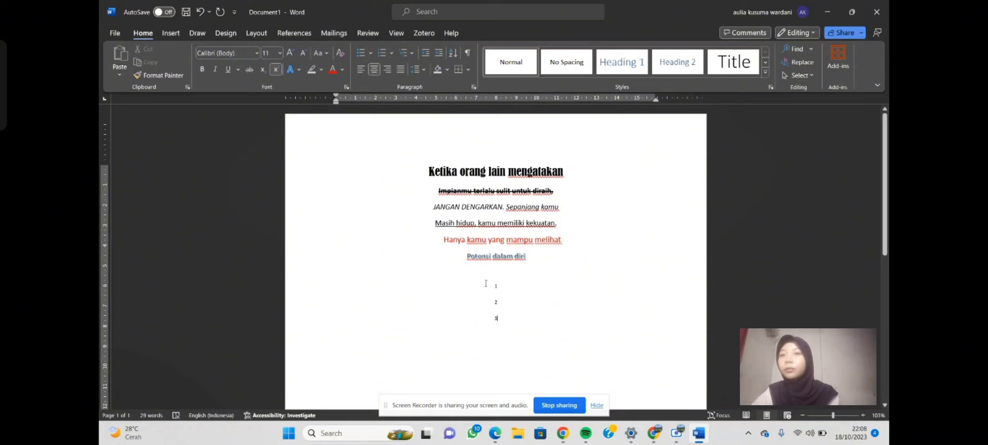
Apply All Borders to the lines 1, 2 and 3, and clear them with No Border.
left_click_drag(495, 285, 500, 328)
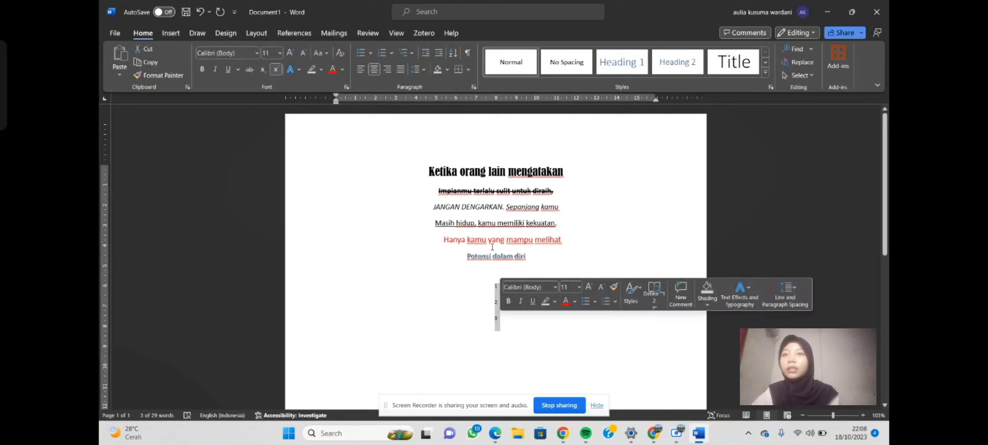
left_click(468, 69)
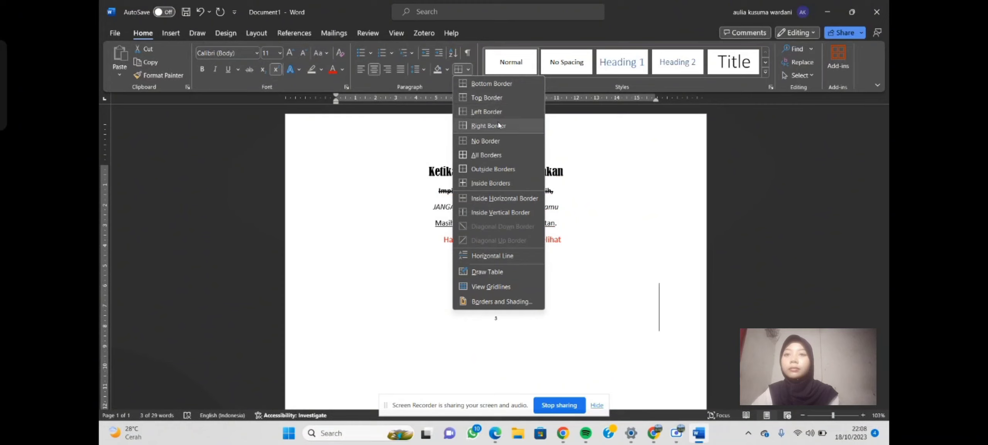
left_click(482, 154)
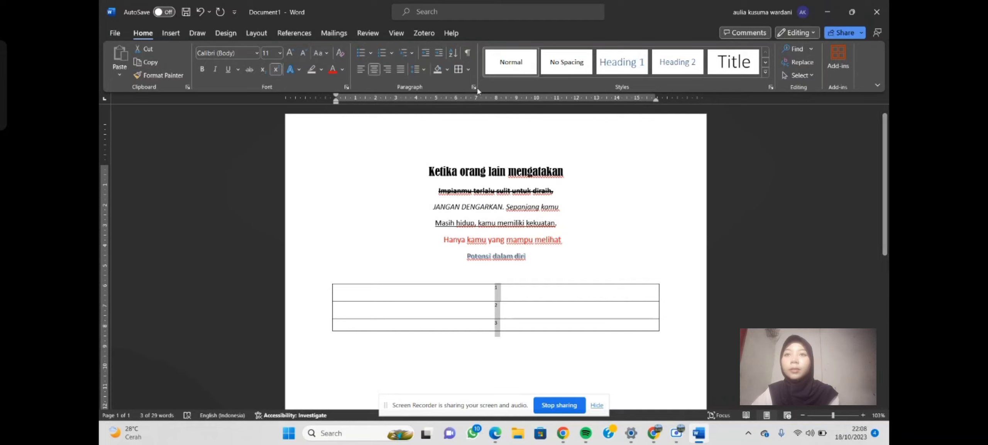
left_click(469, 69)
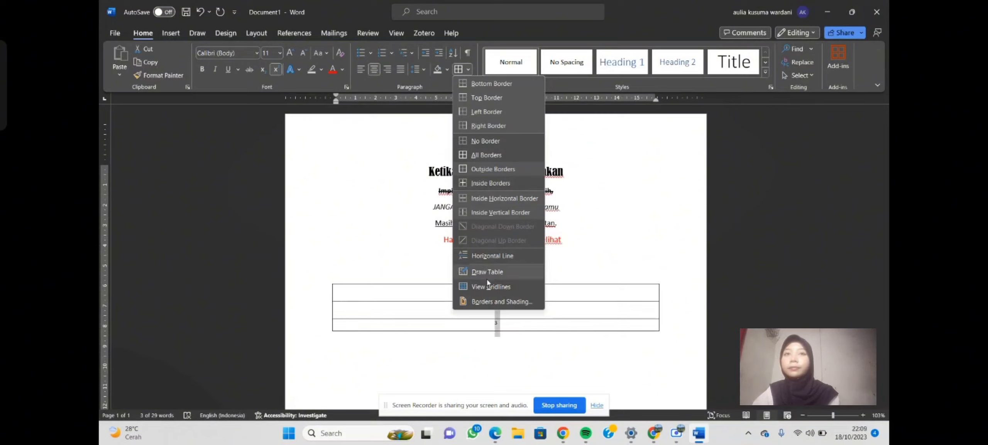
left_click(495, 141)
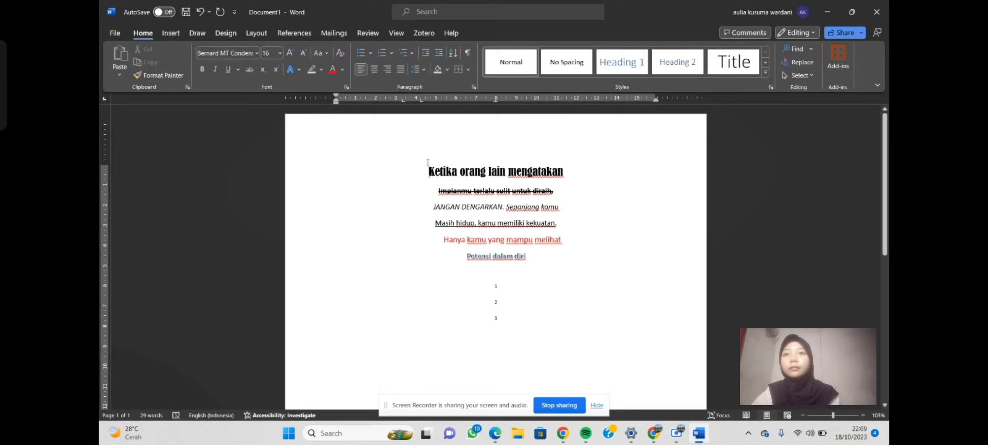
Try the No Spacing, Heading 1 and Title styles on the lines from the title to "Potensi dalam diri", and apply the Normal style.
left_click_drag(424, 170, 525, 259)
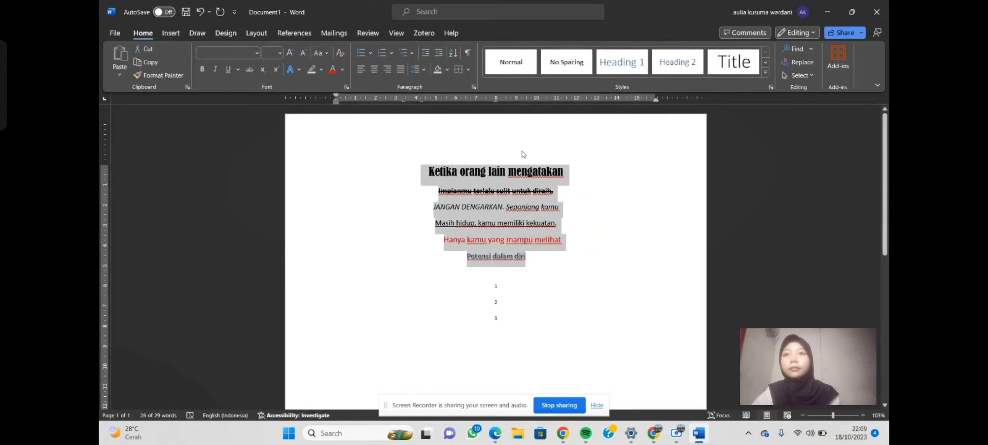
left_click(536, 64)
left_click(562, 65)
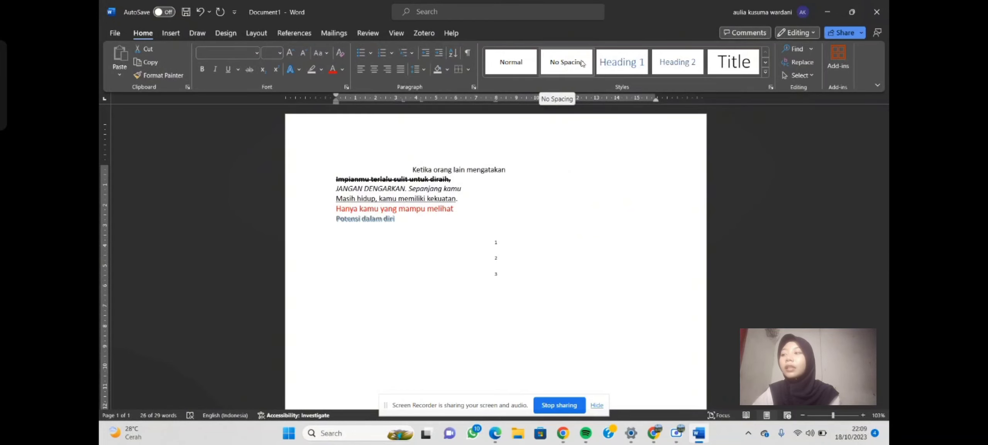
left_click(606, 66)
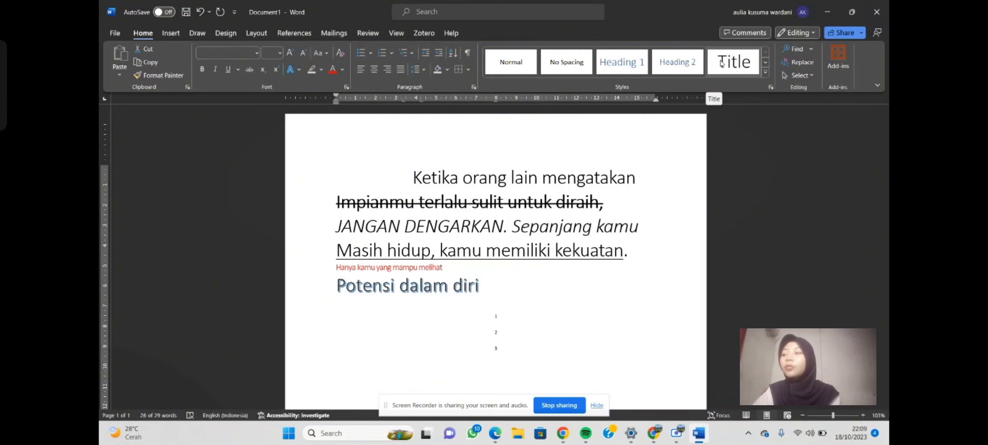
left_click(523, 66)
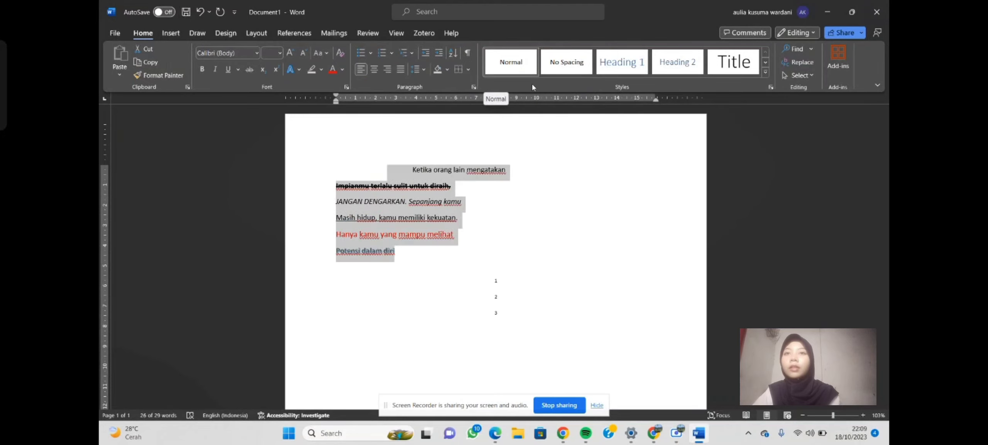
Undo the style changes on the lines from the title to "Potensi dalam diri" and deselect the text.
left_click(535, 154)
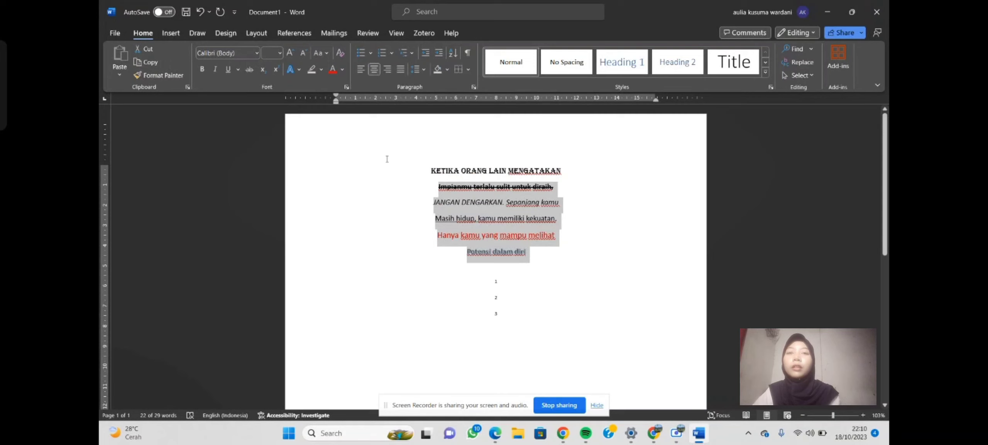
left_click(386, 159)
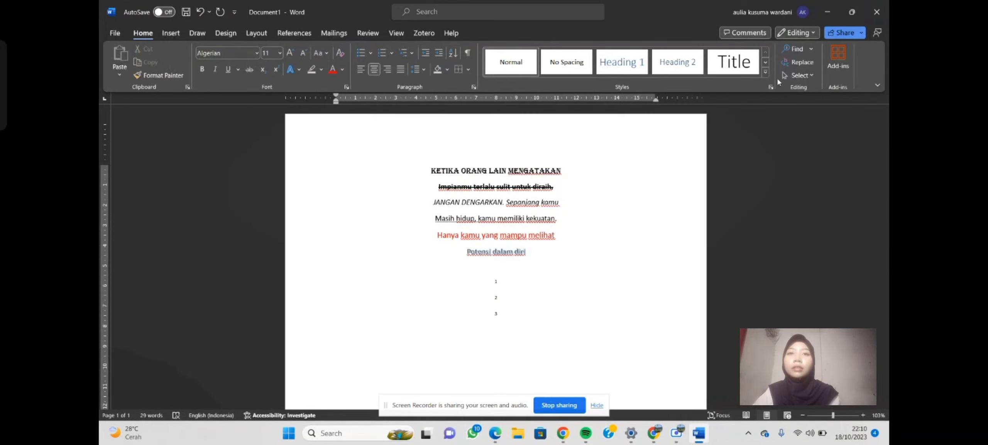
Search the document for the word "orang" and clear the search.
left_click(812, 49)
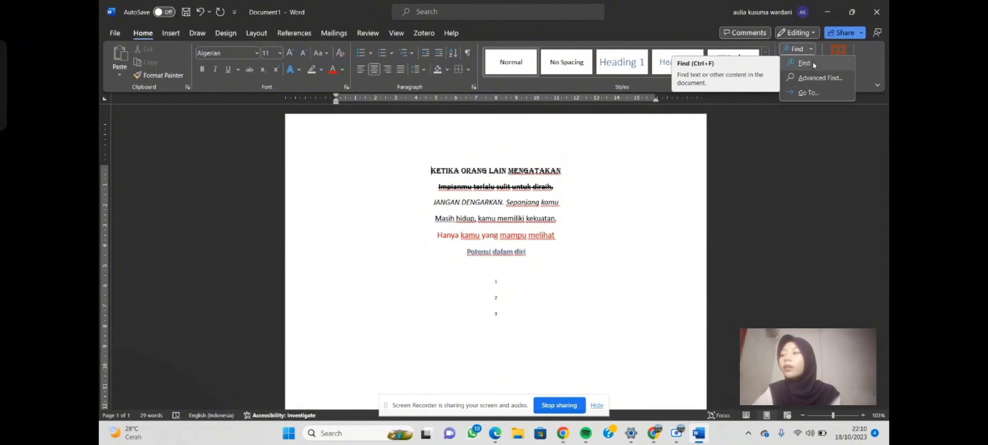
left_click(812, 62)
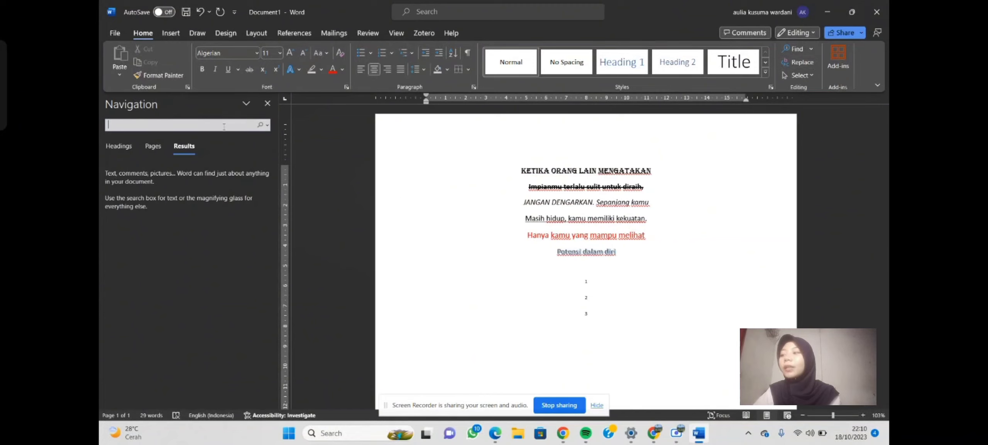
type("o")
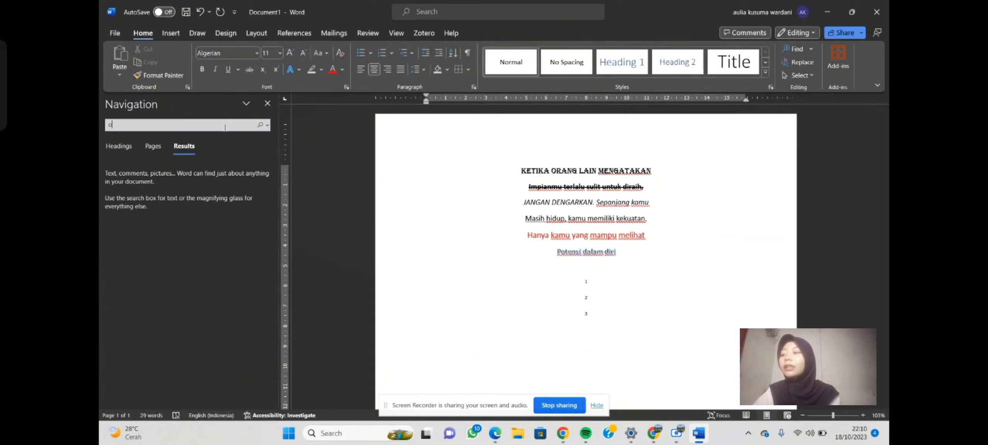
type("rang")
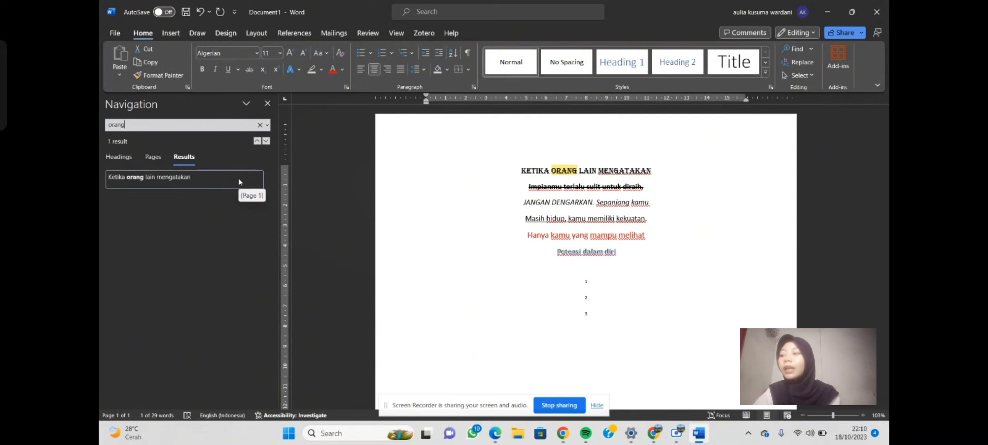
left_click(260, 125)
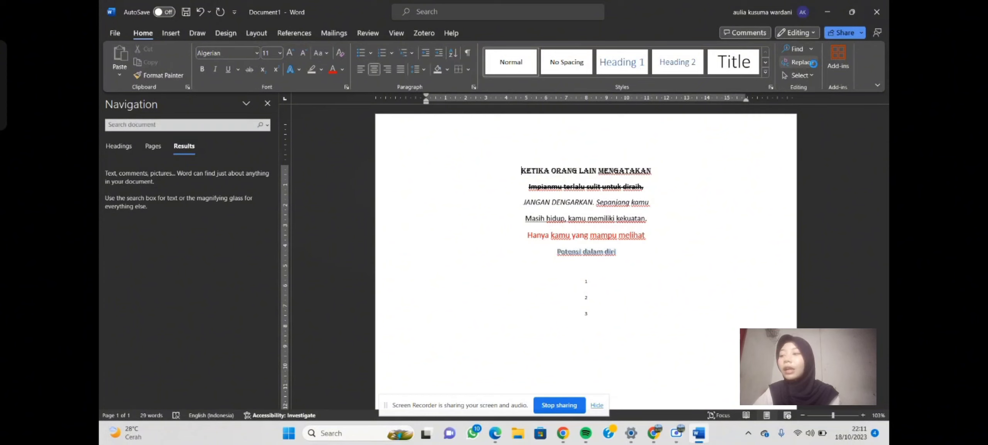
Replace the word "orang" in the title line with "manusia" using Find and Replace.
left_click(798, 62)
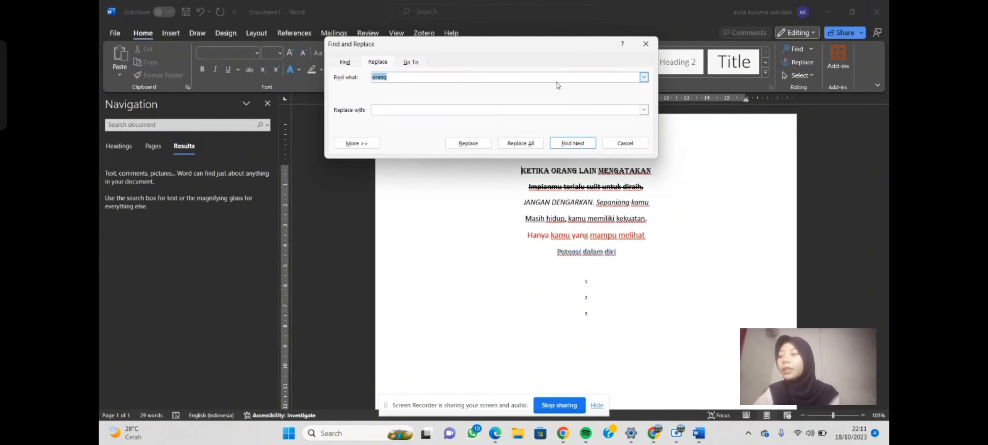
left_click(534, 110)
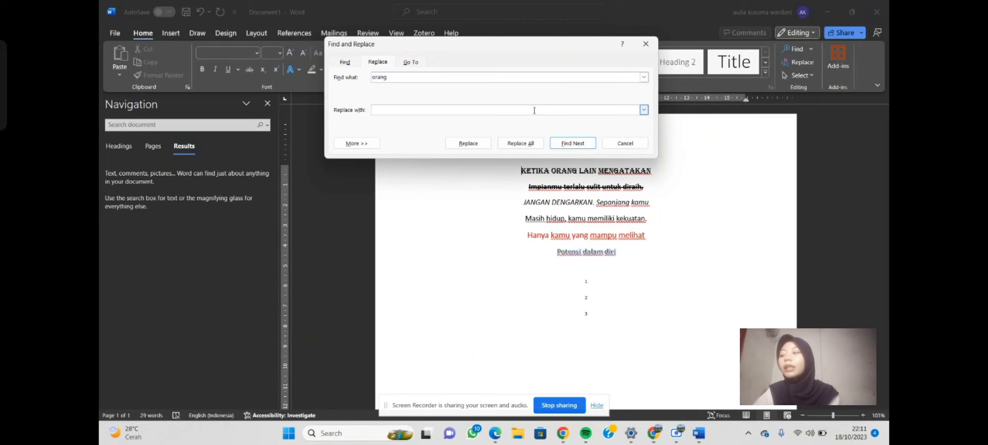
type("manusia")
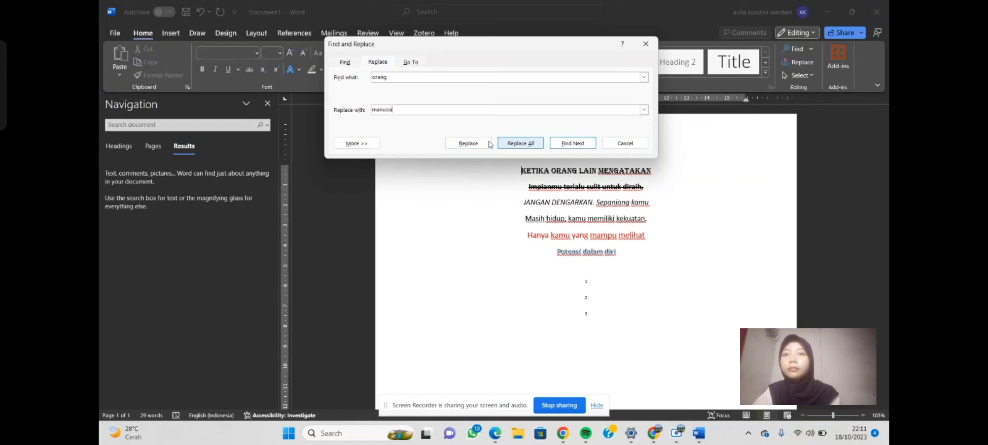
left_click(474, 145)
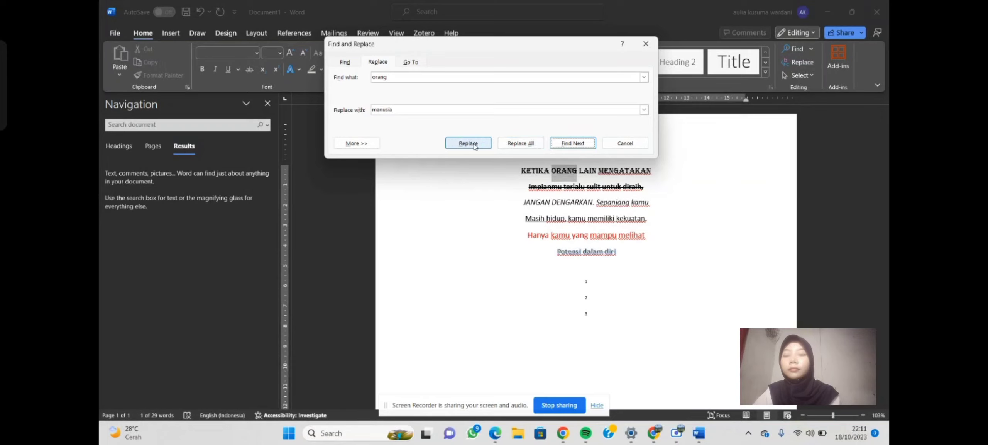
left_click(474, 145)
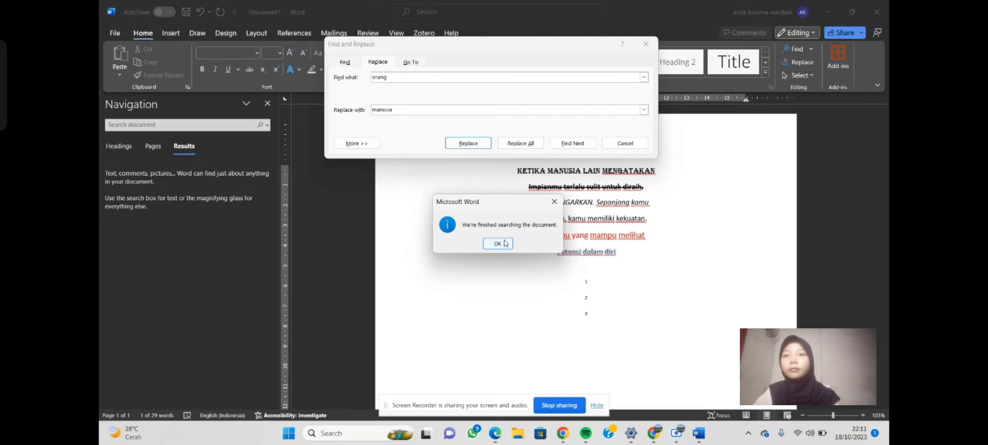
left_click(498, 243)
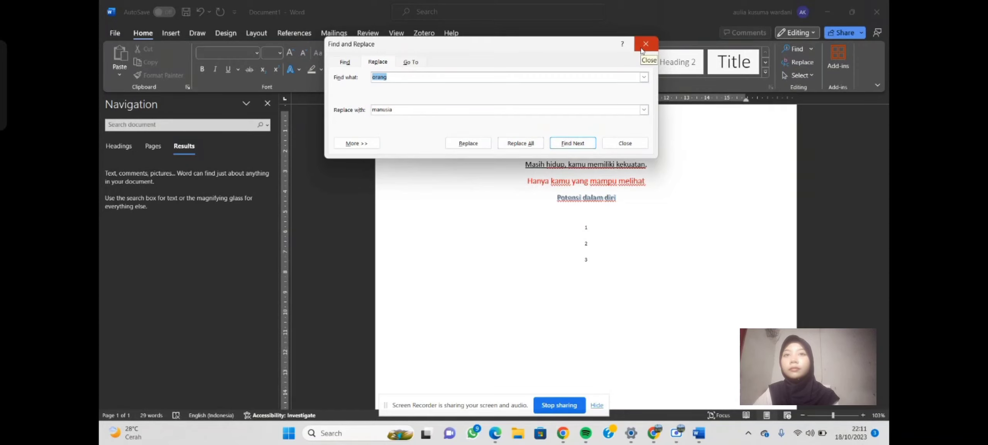
left_click(632, 143)
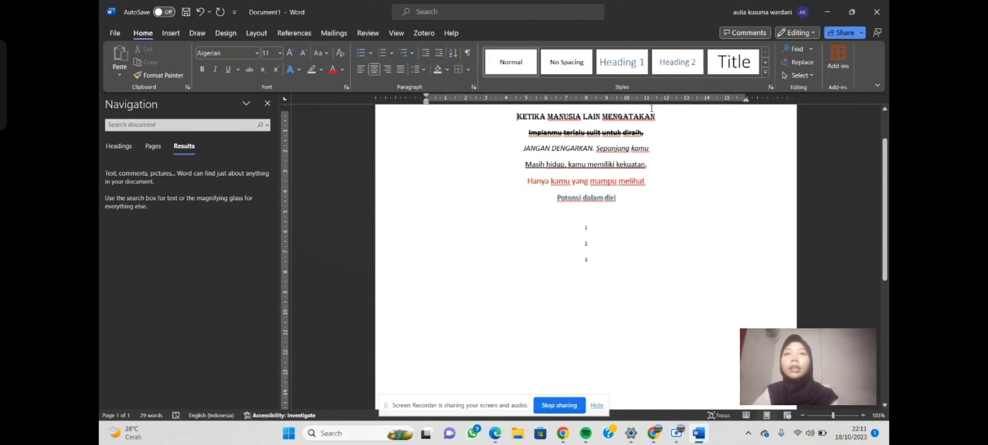
Check for further occurrences of "orang" with Find and Replace.
left_click(797, 63)
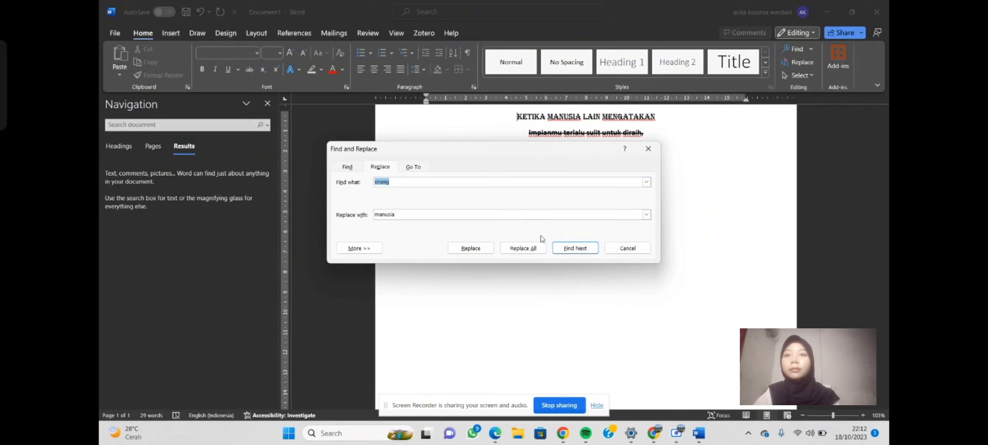
left_click(562, 249)
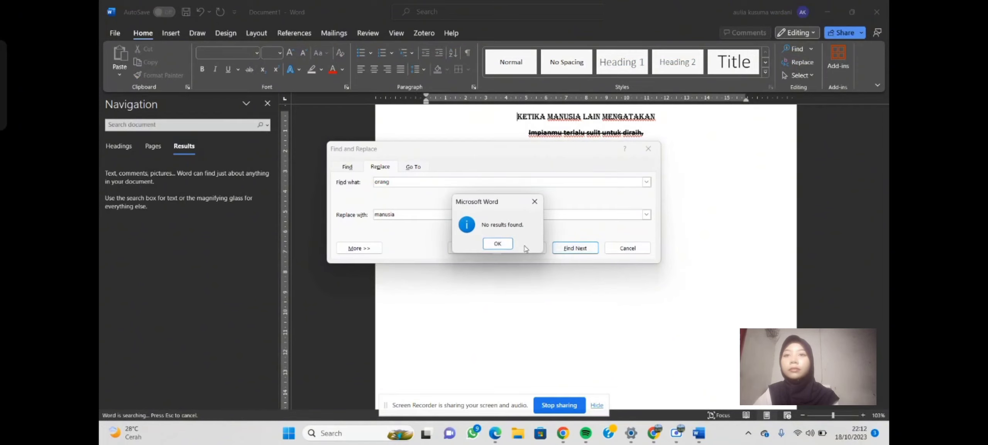
left_click(497, 243)
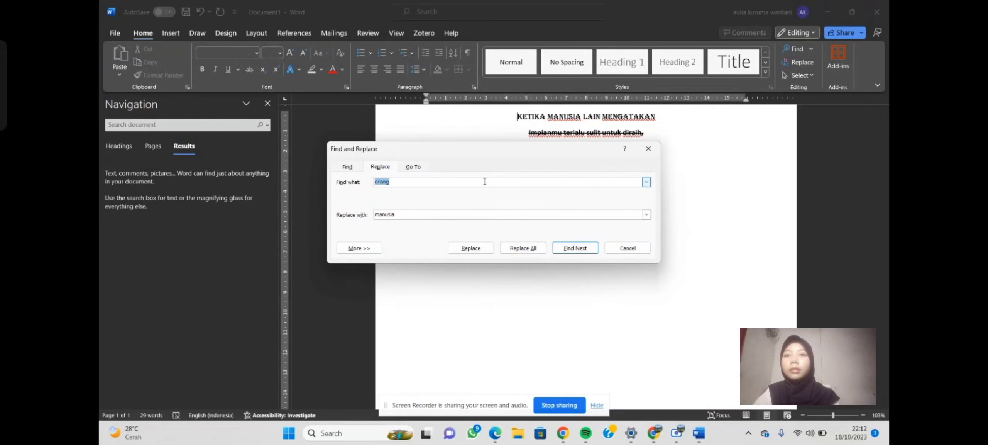
left_click(648, 148)
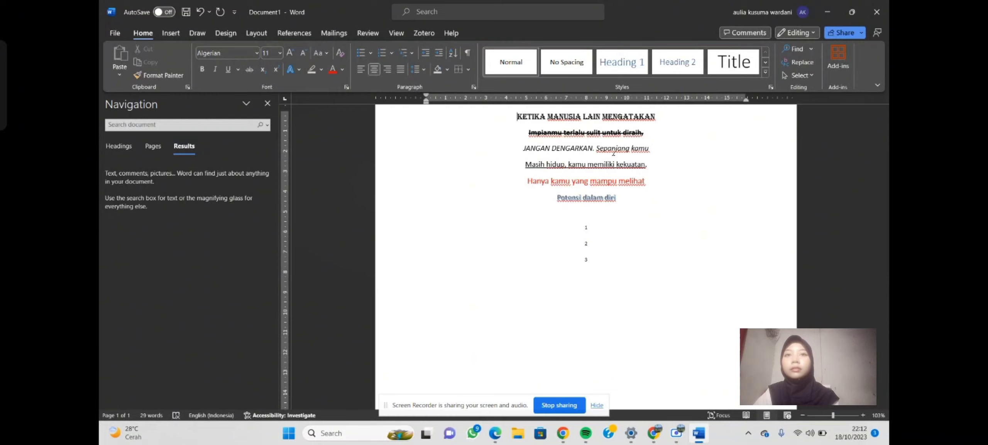
Replace every occurrence of "kamu" in the document with "kalian".
left_click(812, 64)
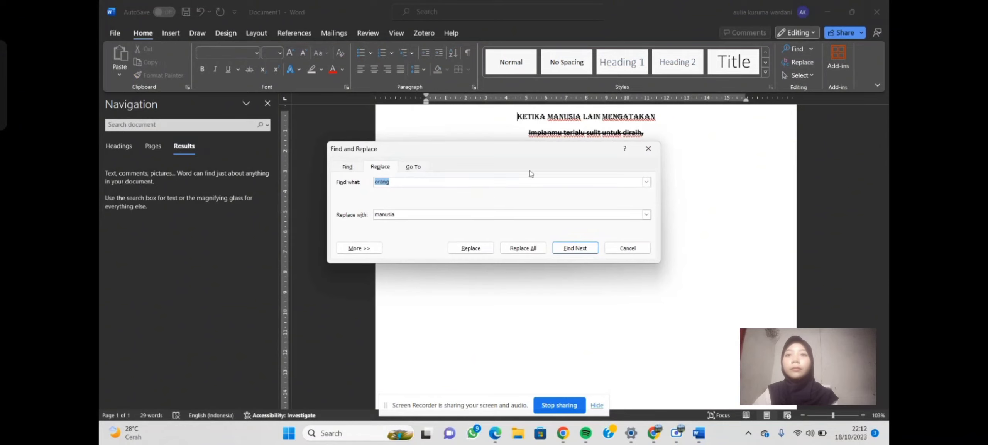
left_click(491, 185)
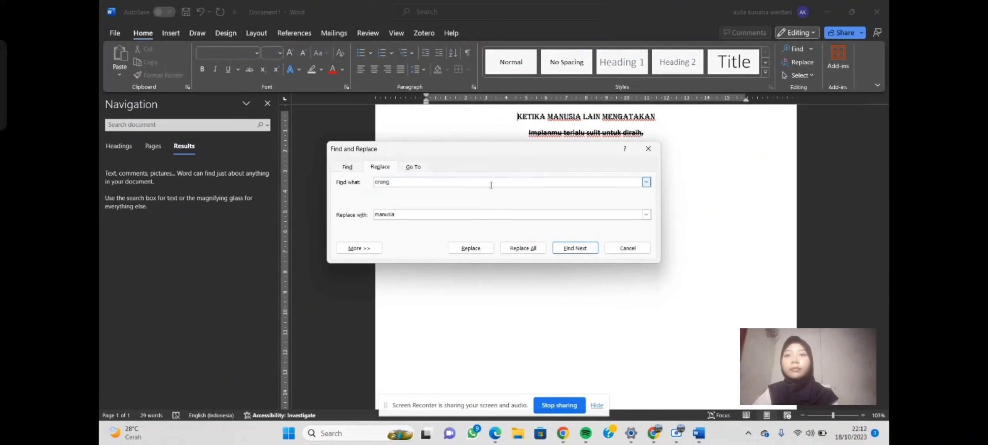
key("BackSpace")
key("BackSpace")
key("BackSpace")
key("BackSpace")
key("BackSpace")
type("kamu")
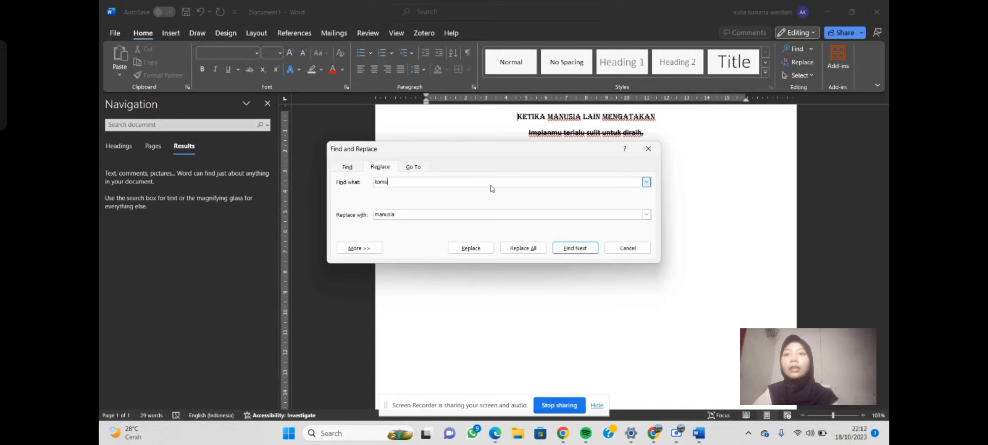
left_click(499, 213)
key("BackSpace")
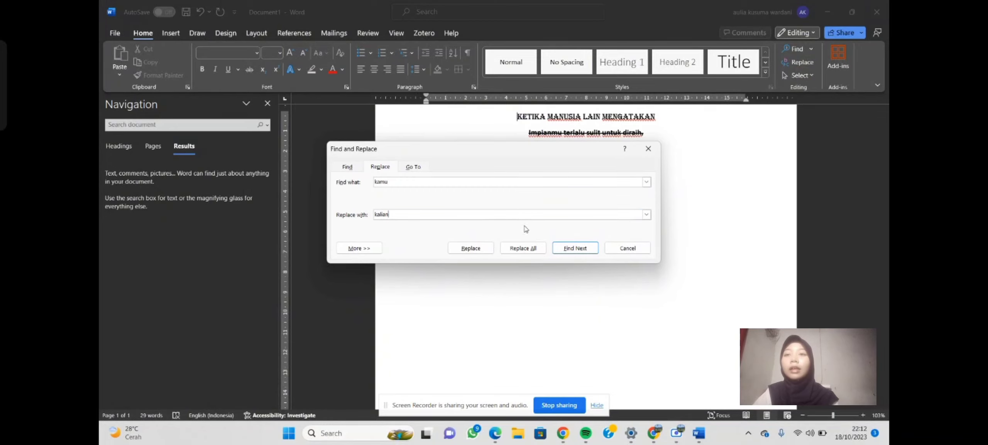
left_click(528, 250)
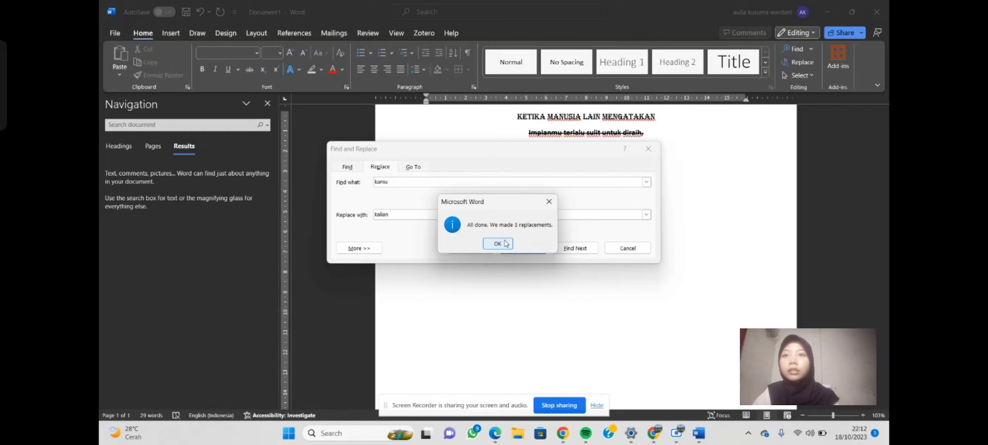
left_click(498, 243)
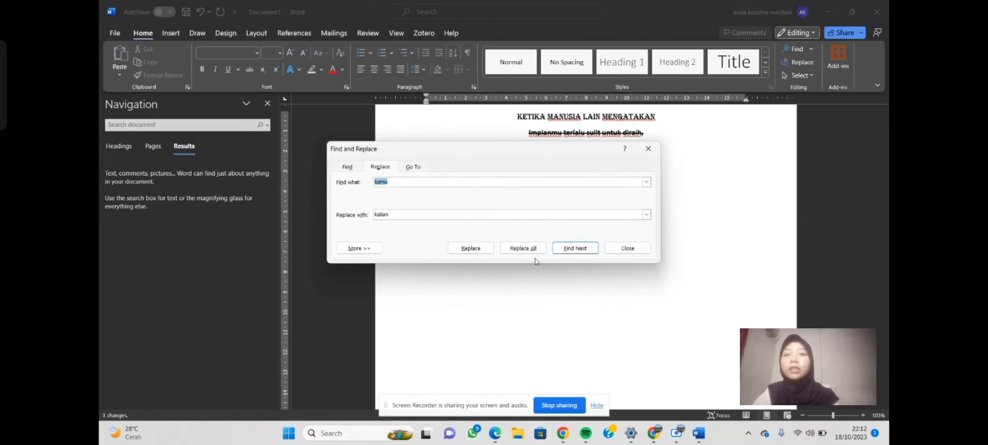
left_click(648, 153)
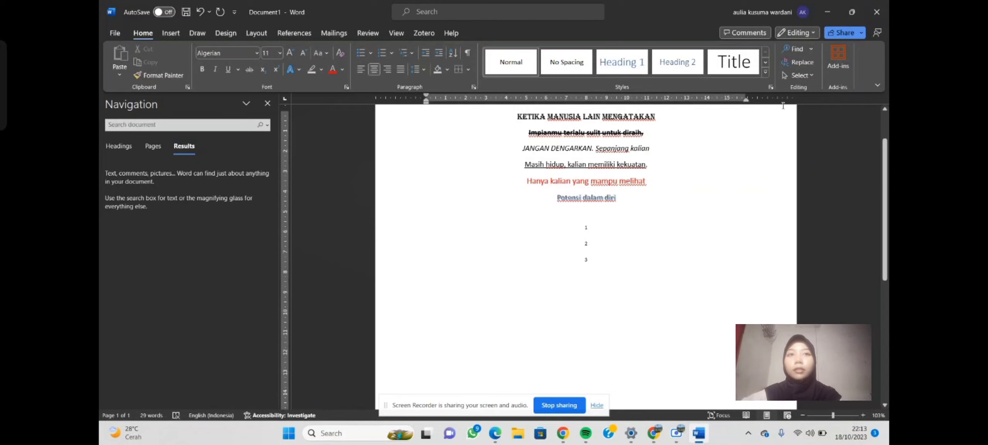
Look through the text selection options and the Insert, Draw, Design, Layout, References, Mailings, Review and View commands.
left_click(812, 76)
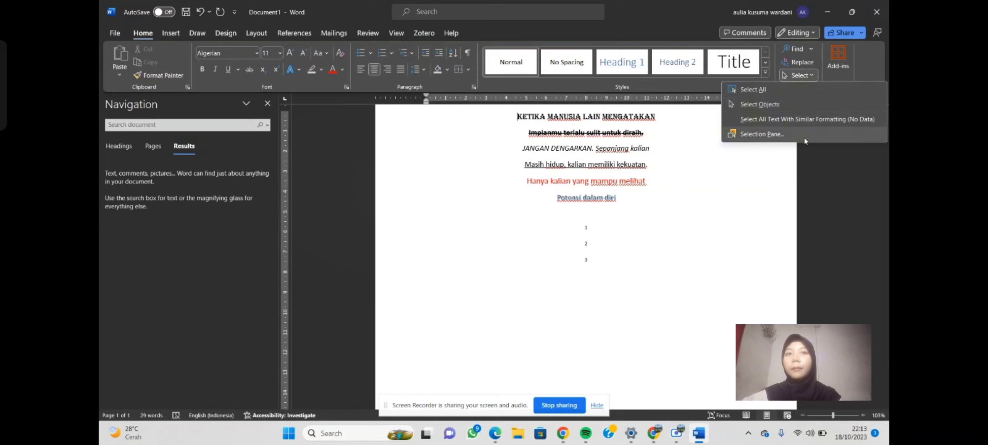
left_click(771, 187)
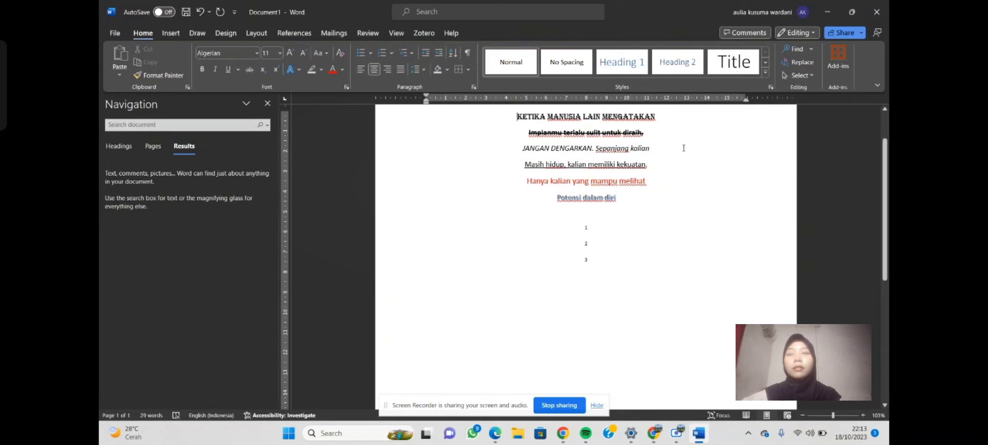
left_click(170, 34)
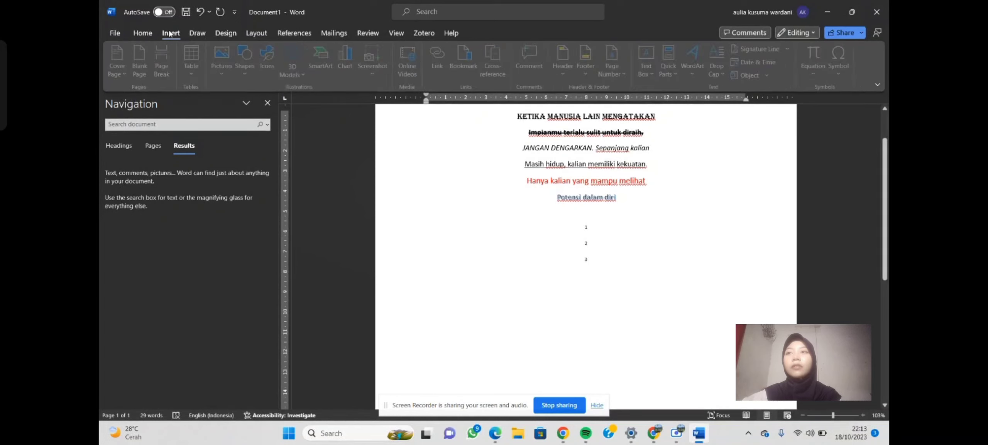
left_click(197, 33)
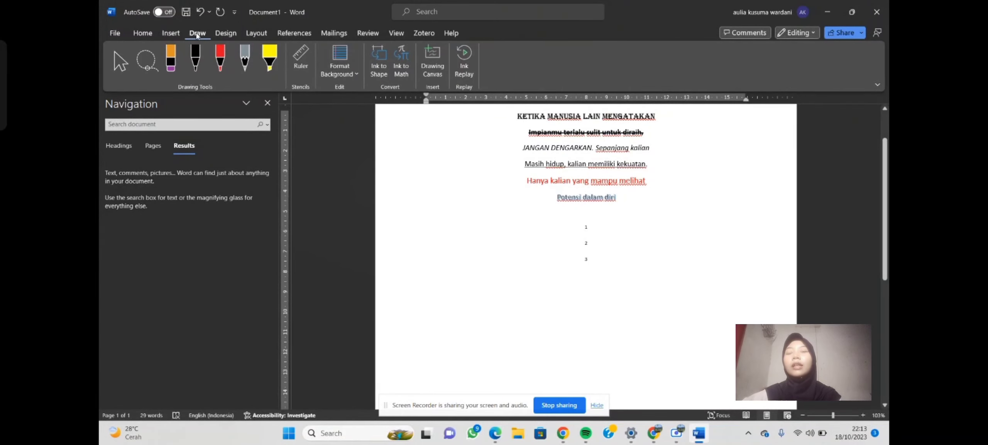
left_click(226, 34)
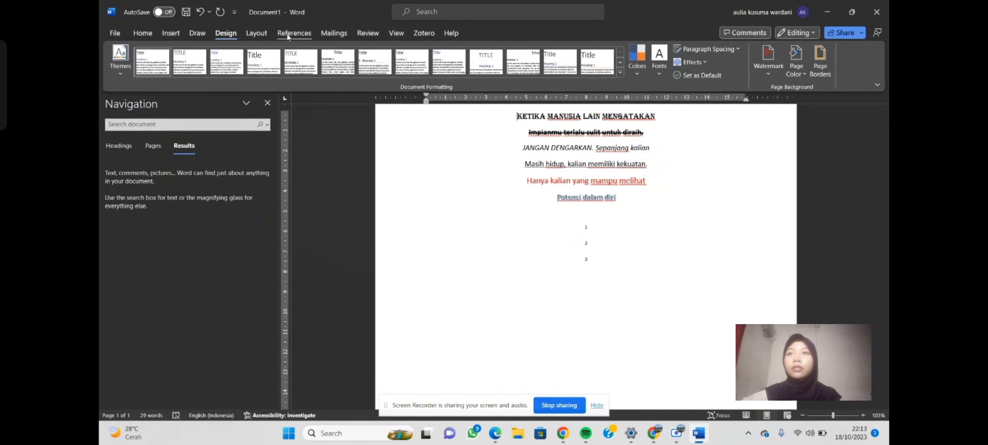
left_click(261, 34)
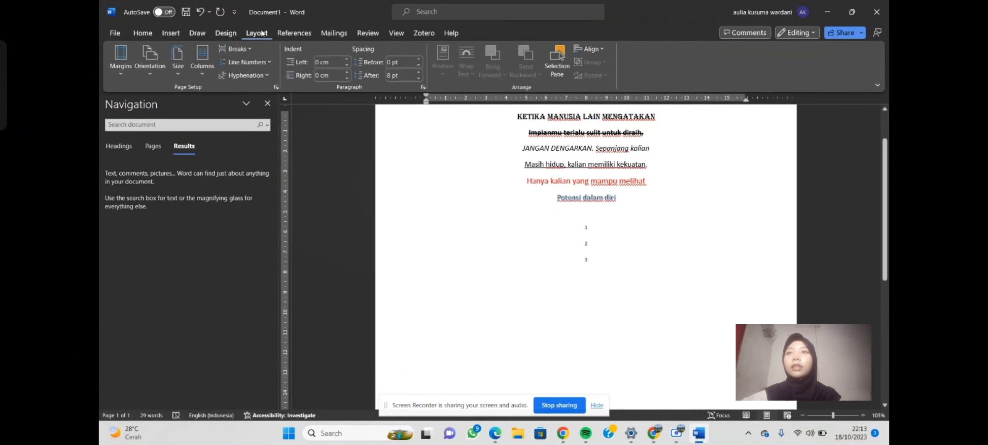
left_click(304, 34)
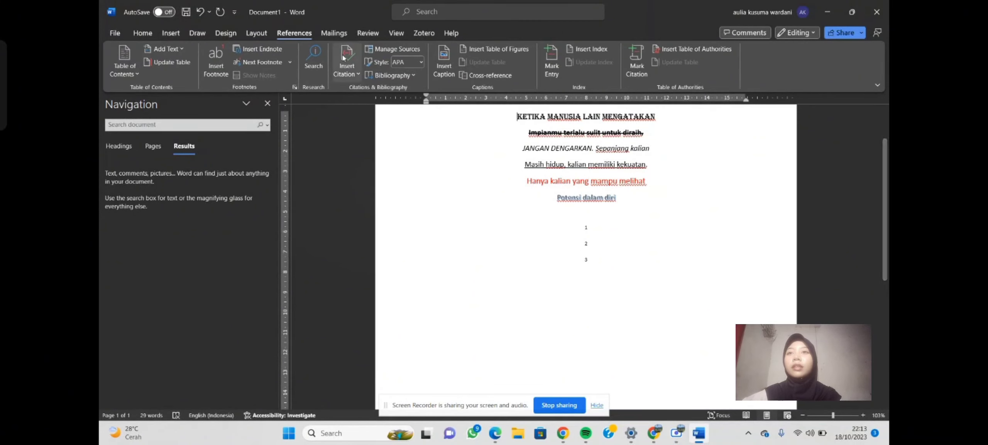
left_click(344, 32)
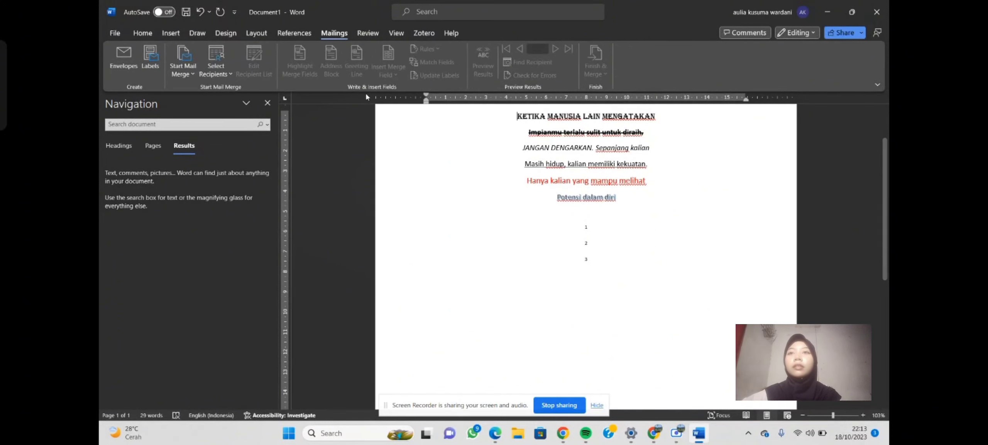
left_click(368, 33)
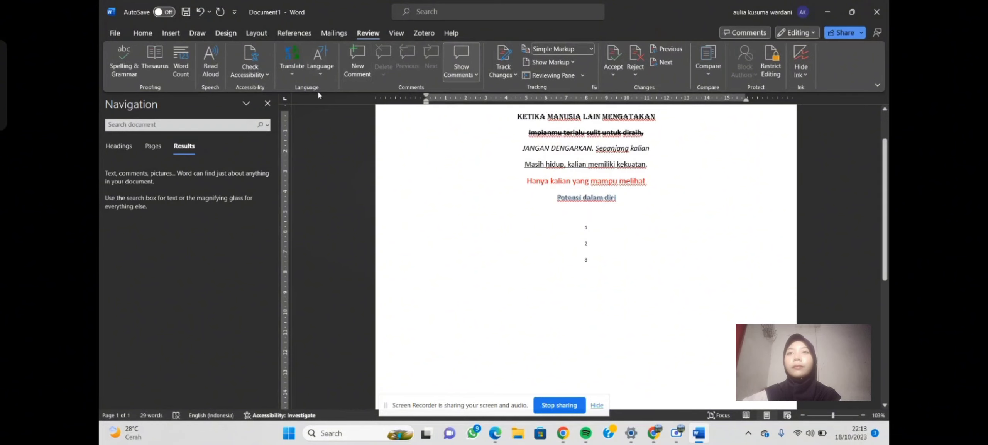
left_click(397, 33)
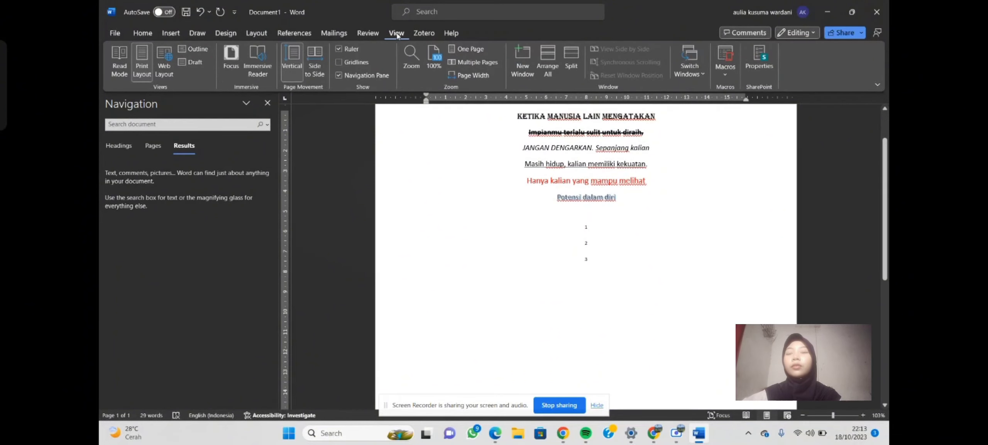
Look through the Zotero citation and bibliography commands and the Help commands.
left_click(423, 34)
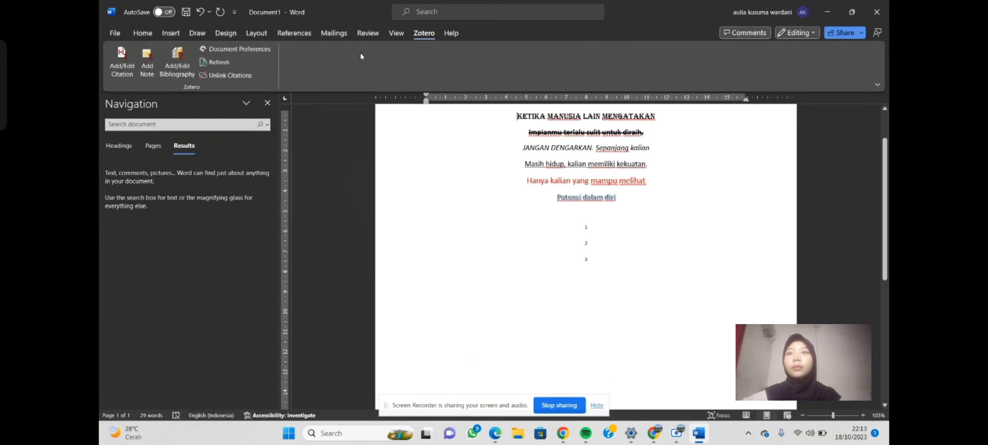
left_click(455, 30)
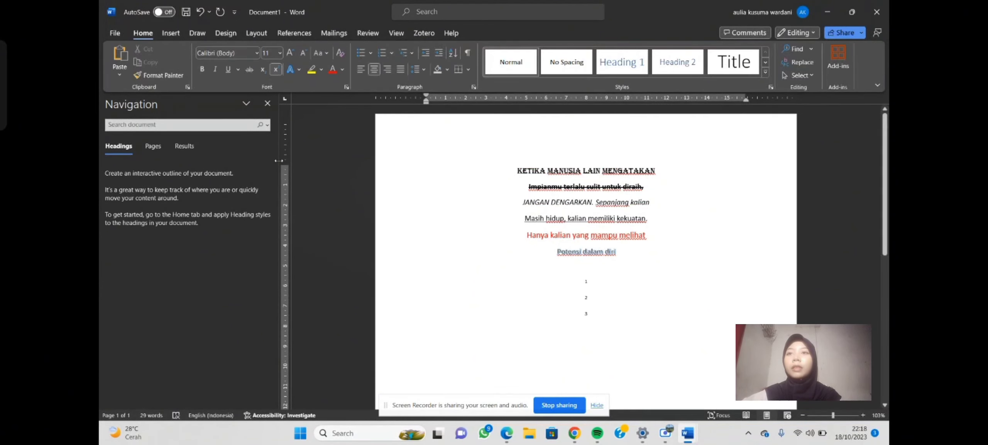
Save the document as a Word Document named belajar3 in the Documents folder on this PC.
left_click(117, 33)
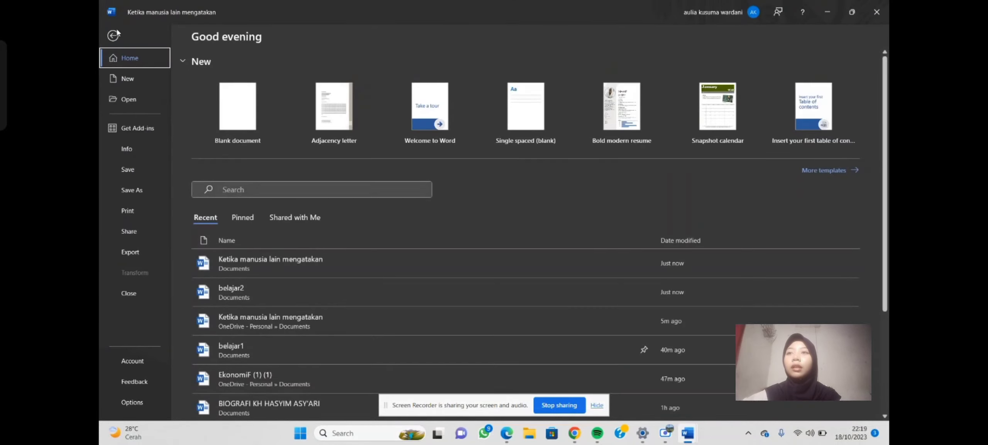
left_click(131, 189)
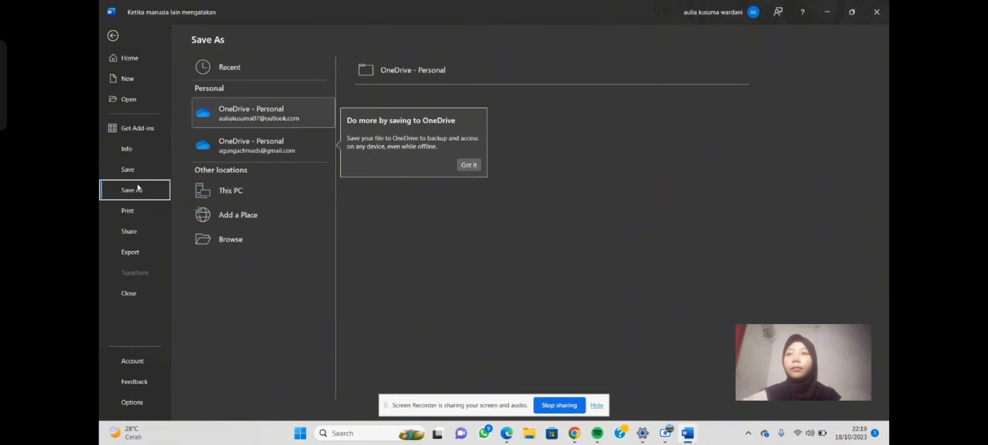
left_click(213, 191)
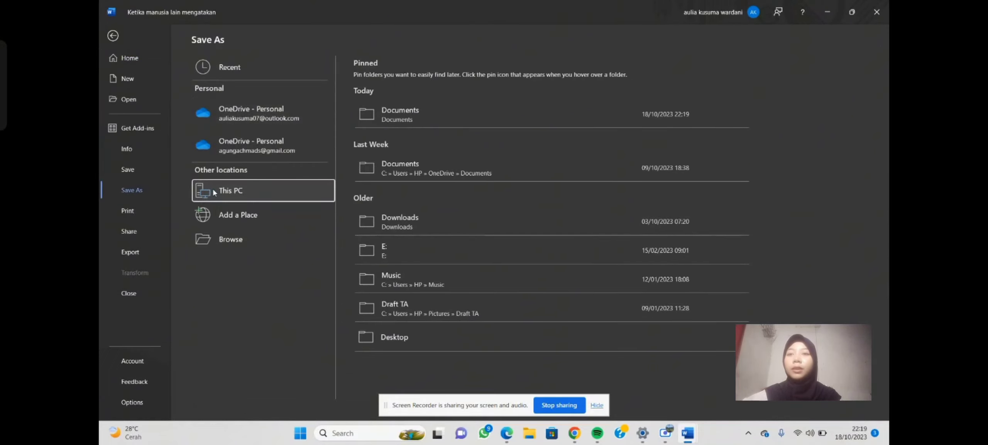
left_click(405, 116)
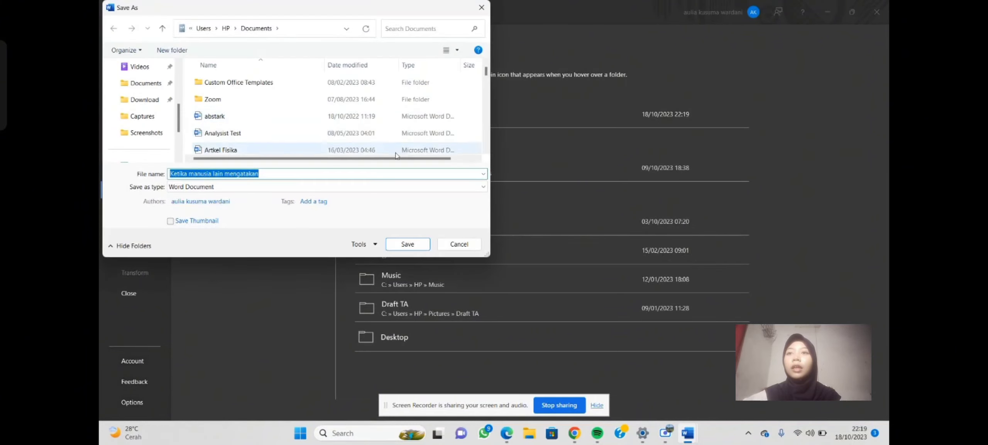
left_click(396, 173)
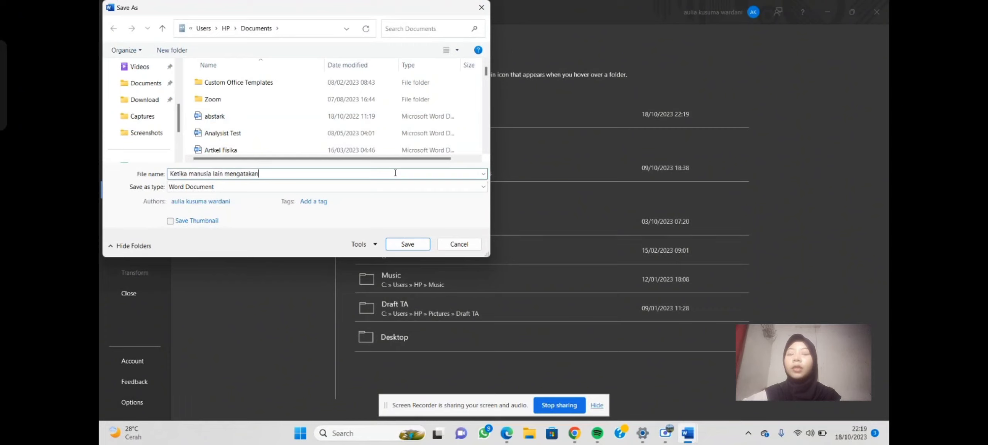
key("BackSpace")
key("BackSpace")
key("BackSpace")
key("BackSpace")
key("BackSpace")
key("BackSpace")
key("BackSpace")
key("BackSpace")
key("BackSpace")
key("BackSpace")
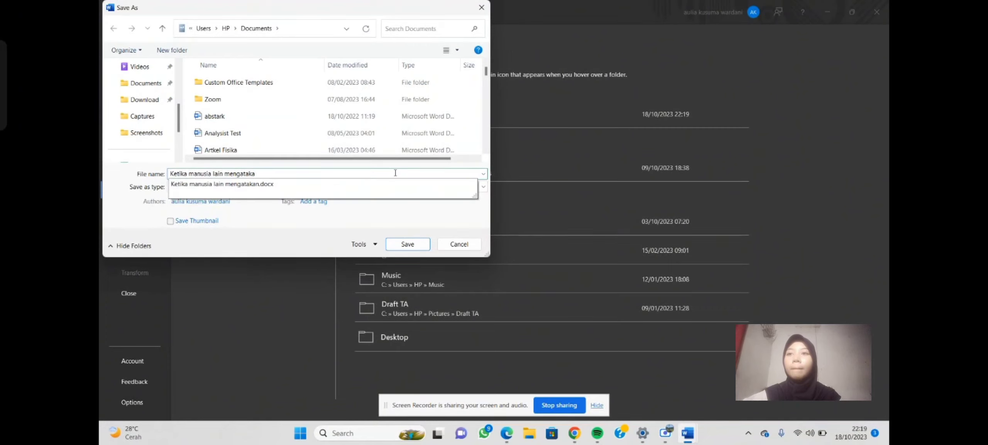
key("BackSpace")
key("BackSpace")
key("BackSpace")
key("BackSpace")
key("BackSpace")
key("BackSpace")
key("BackSpace")
key("BackSpace")
key("BackSpace")
key("BackSpace")
key("BackSpace")
key("BackSpace")
key("BackSpace")
key("BackSpace")
key("BackSpace")
key("BackSpace")
key("BackSpace")
key("BackSpace")
key("BackSpace")
key("BackSpace")
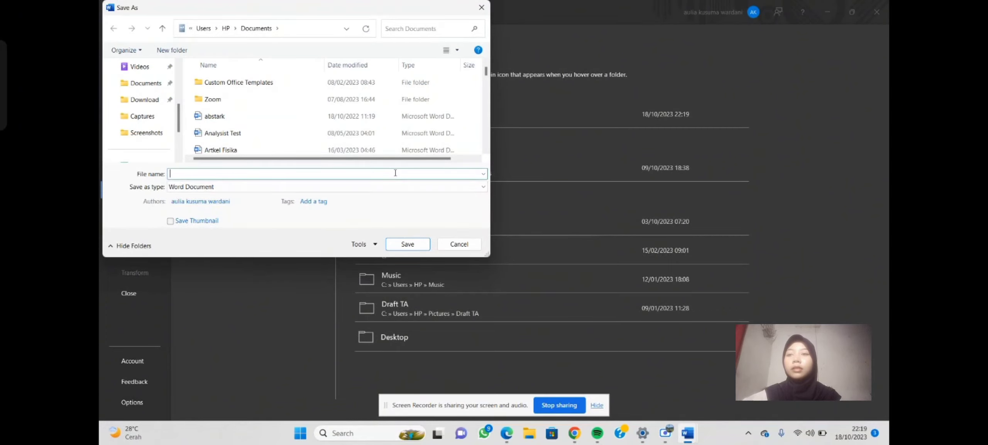
type("be")
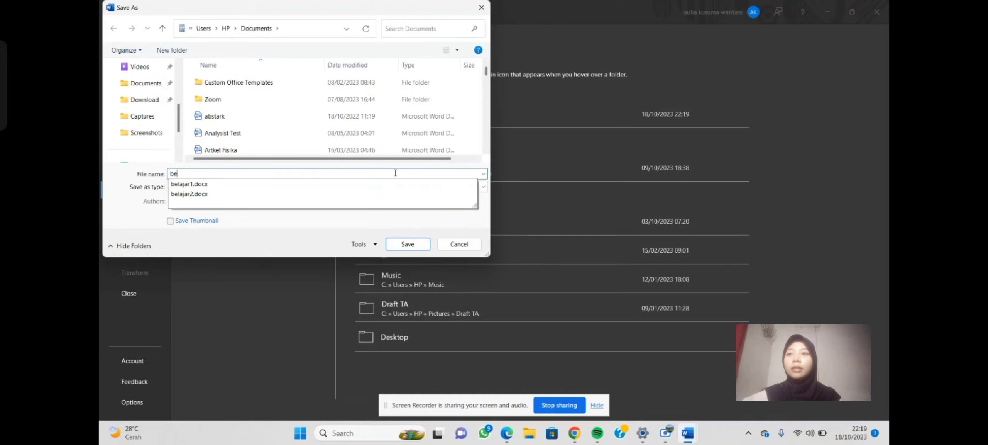
type("lajar")
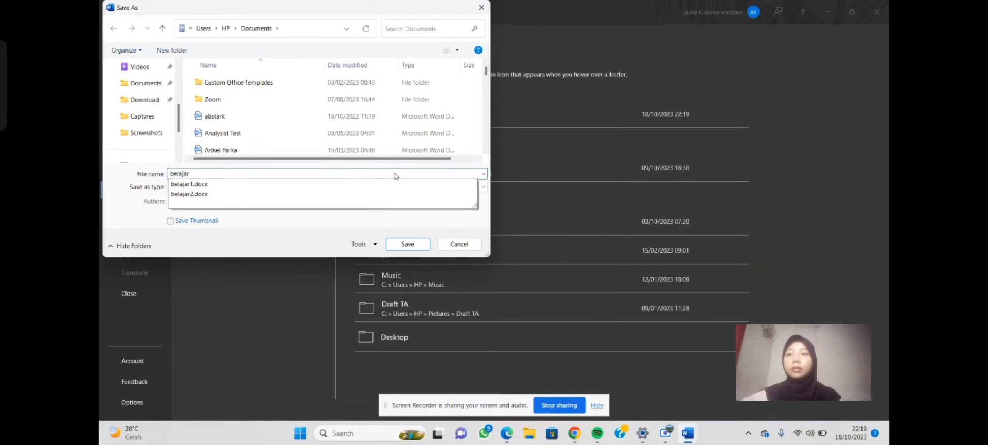
type("3")
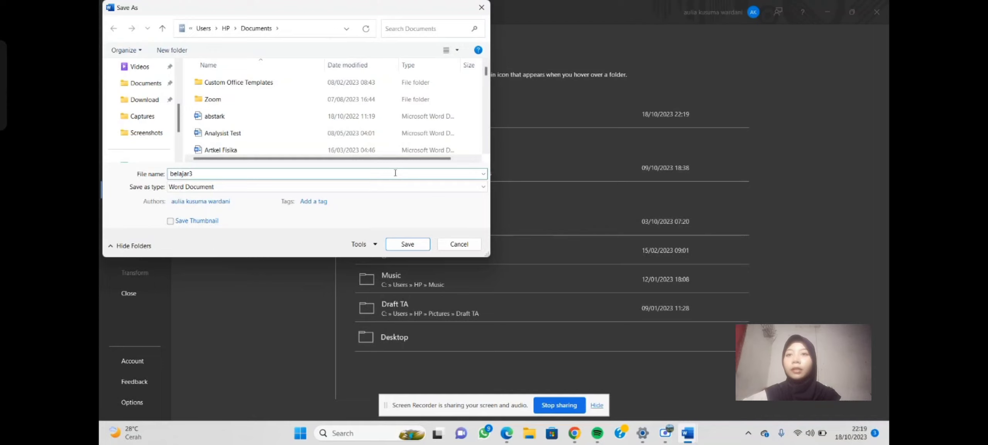
left_click(408, 244)
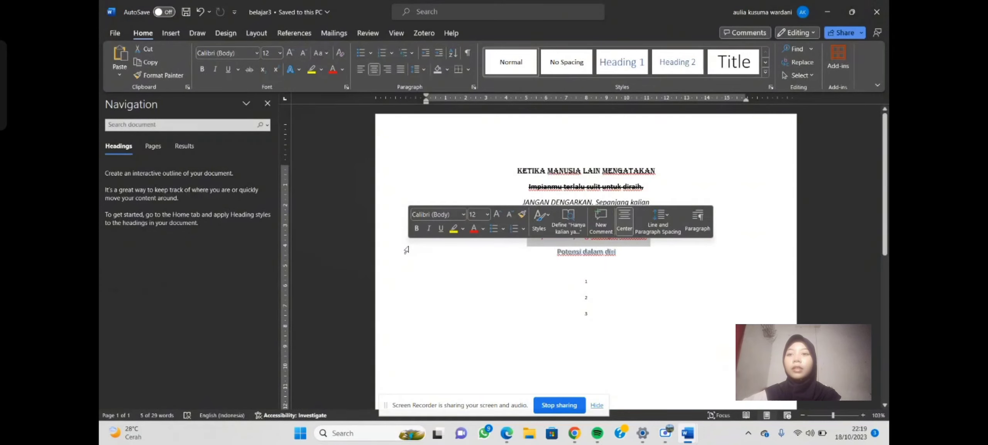